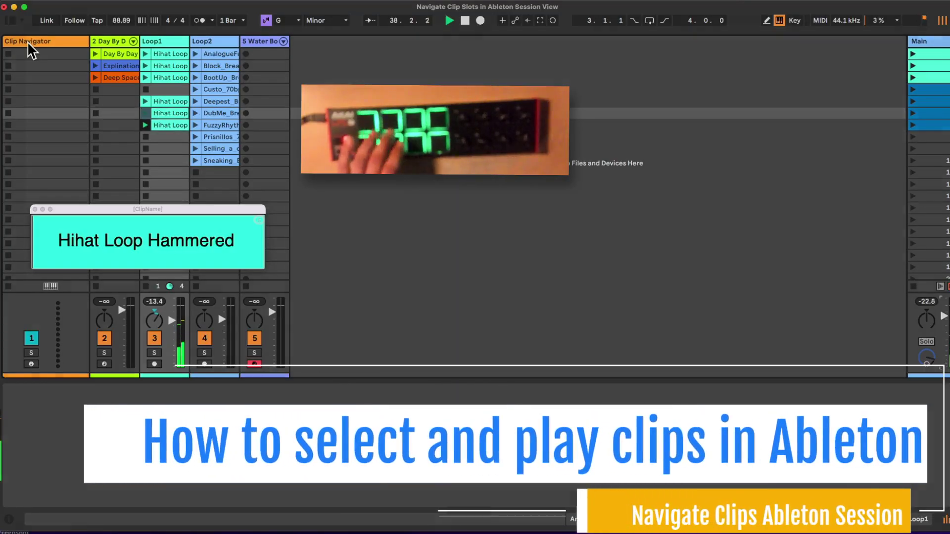
Move up through the Loop1 clips and fire the Hihat Loop Bolt 78 b clip.
key("Up")
key("Up")
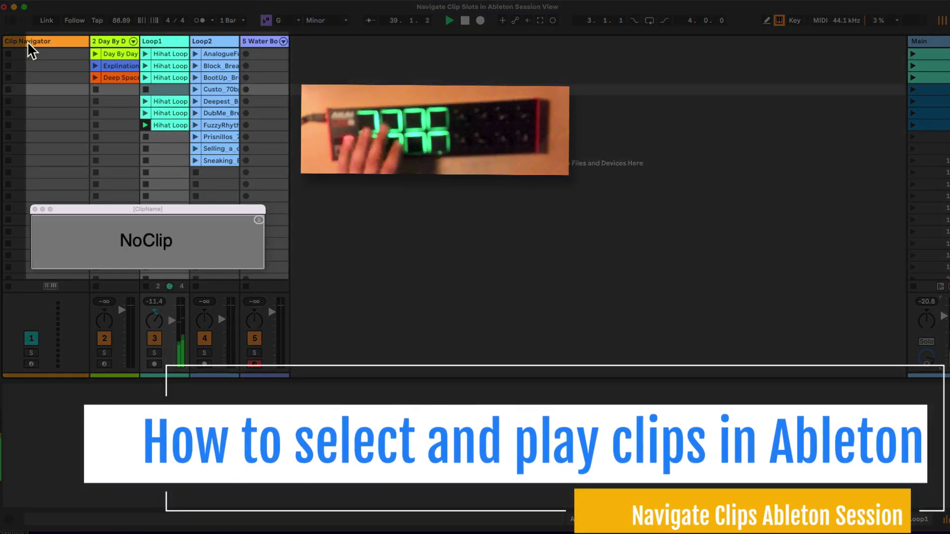
key("Up")
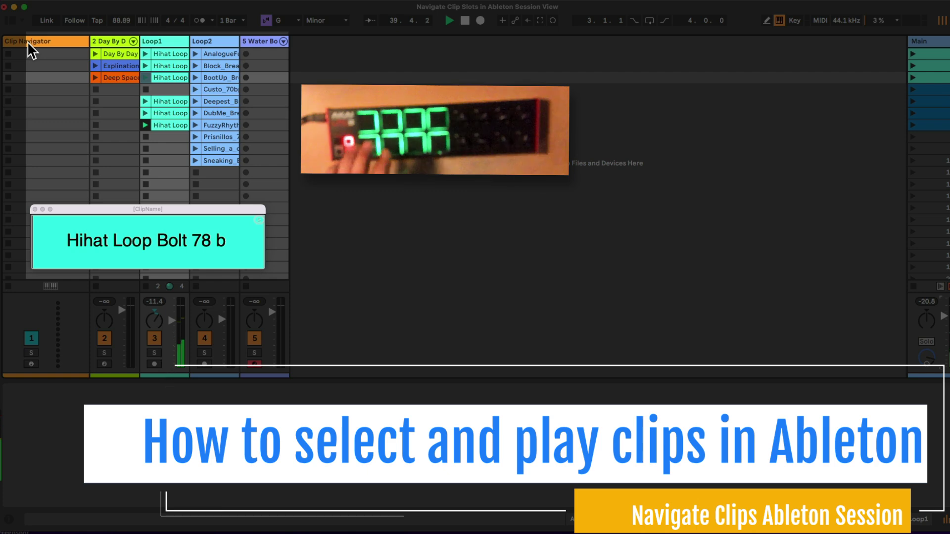
key("Return")
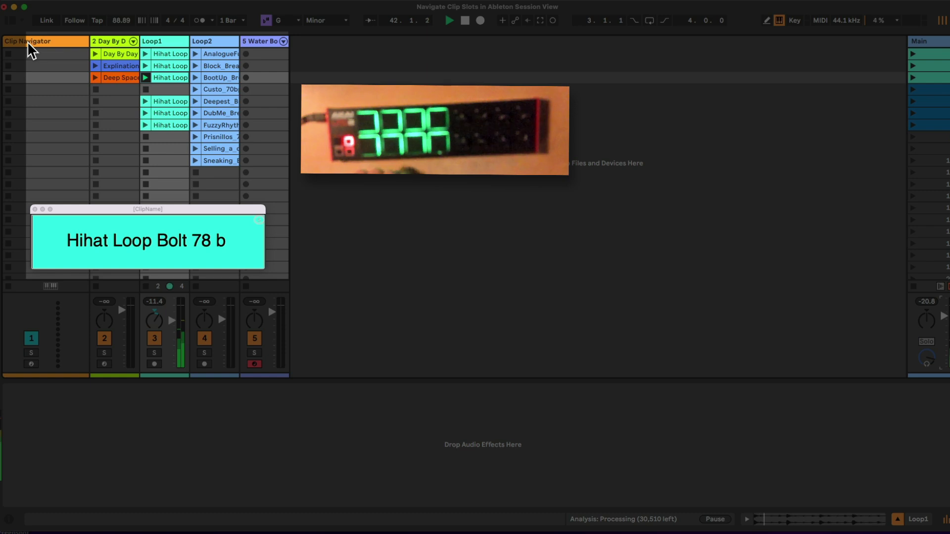
Step across to track 5's empty slot and record a new 5-Water Bottle Kit 4 clip.
key("Right")
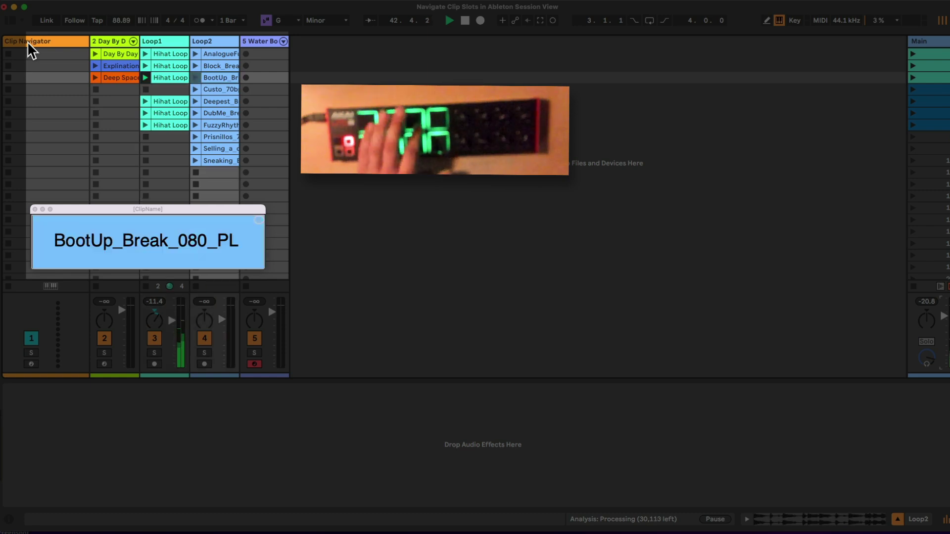
key("Left")
key("Left")
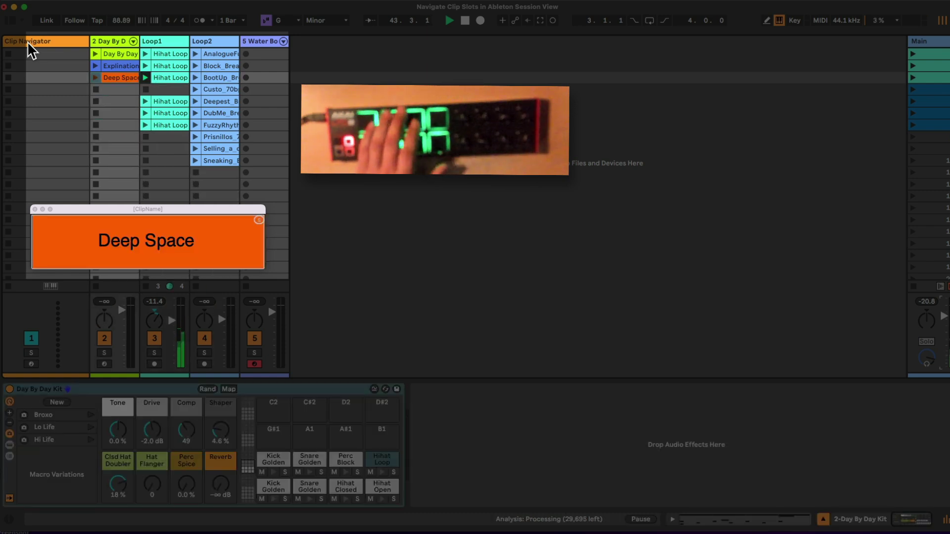
key("Right")
key("Right")
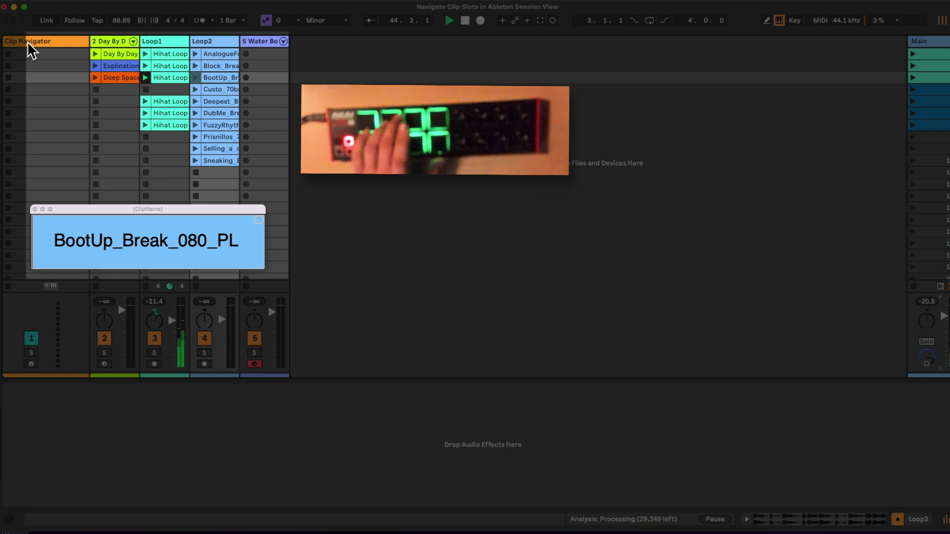
key("Right")
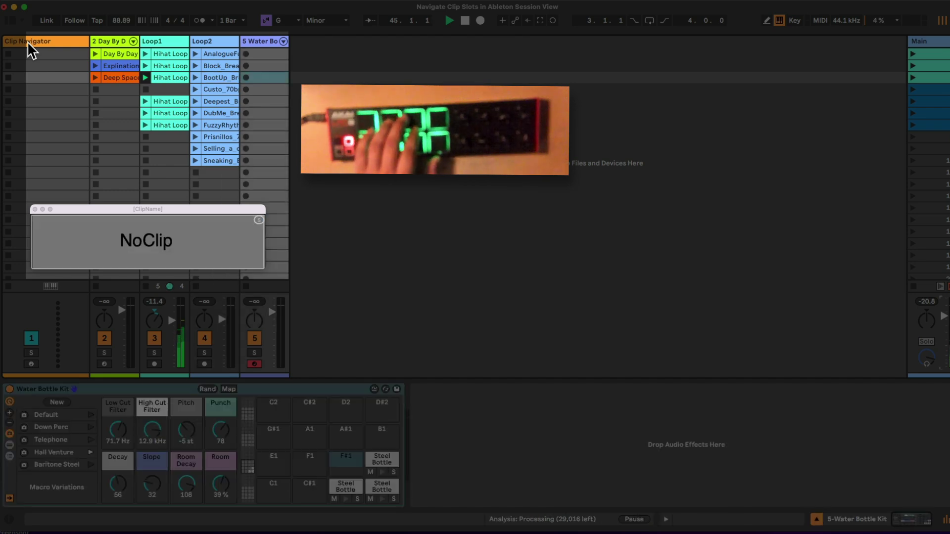
key("Return")
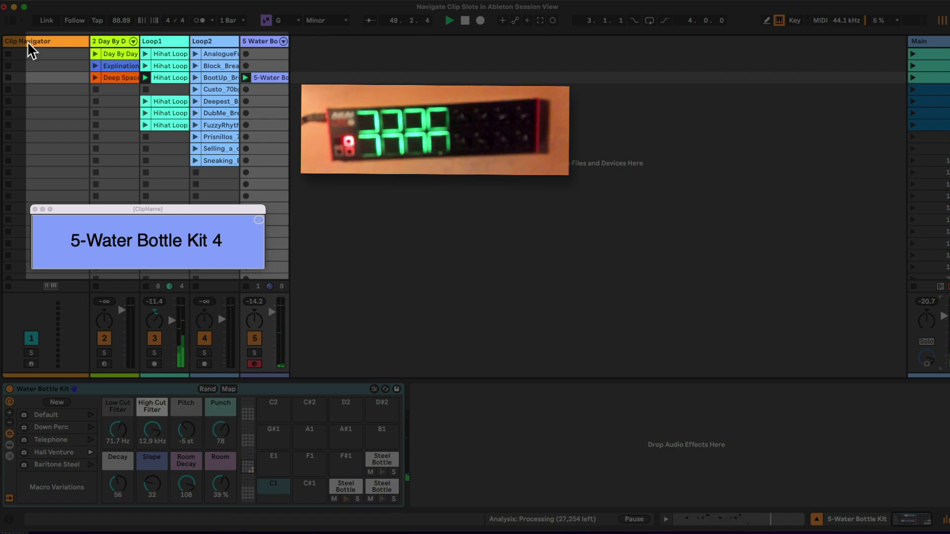
Select the Clip Navigator track and its Select + Navigate Clips device.
left_click(28, 40)
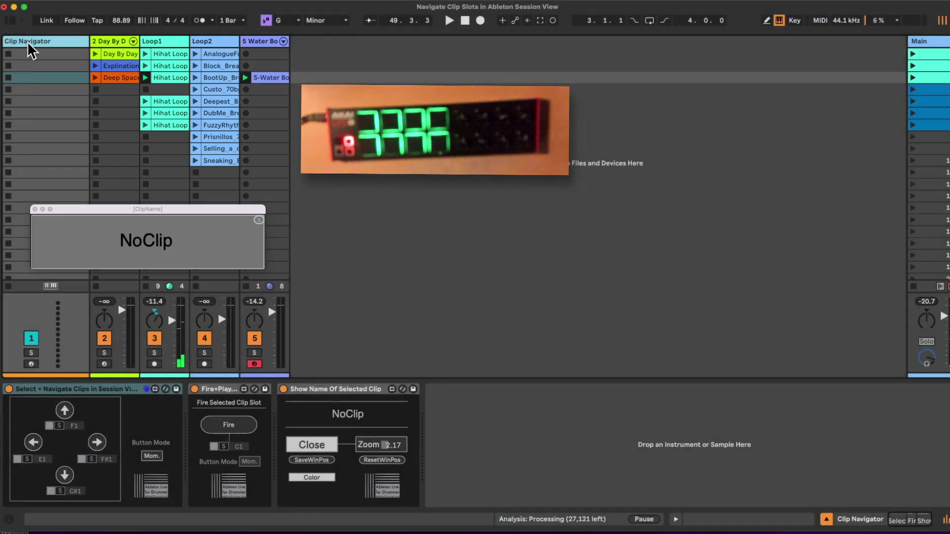
left_click(113, 393)
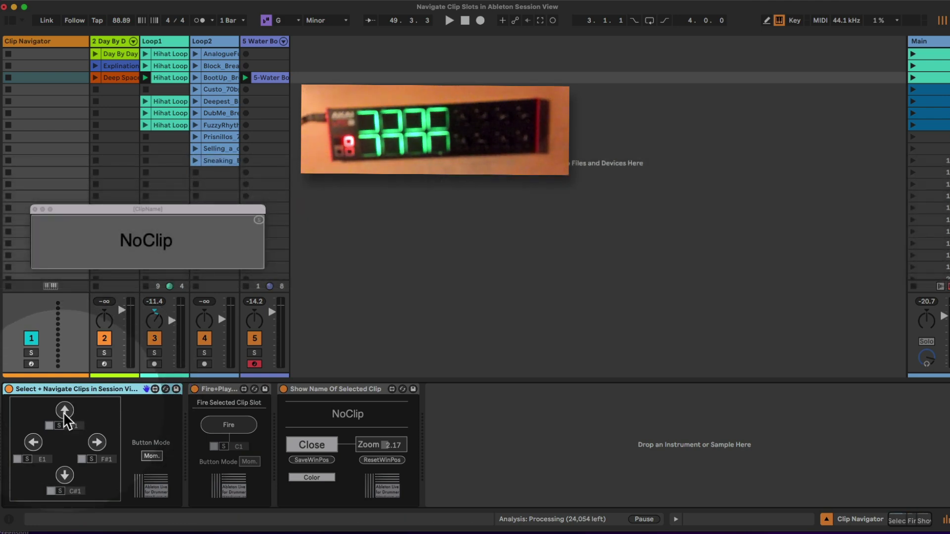
Use the navigator's arrows to move the clip selection up two rows, then down three.
left_click(64, 411)
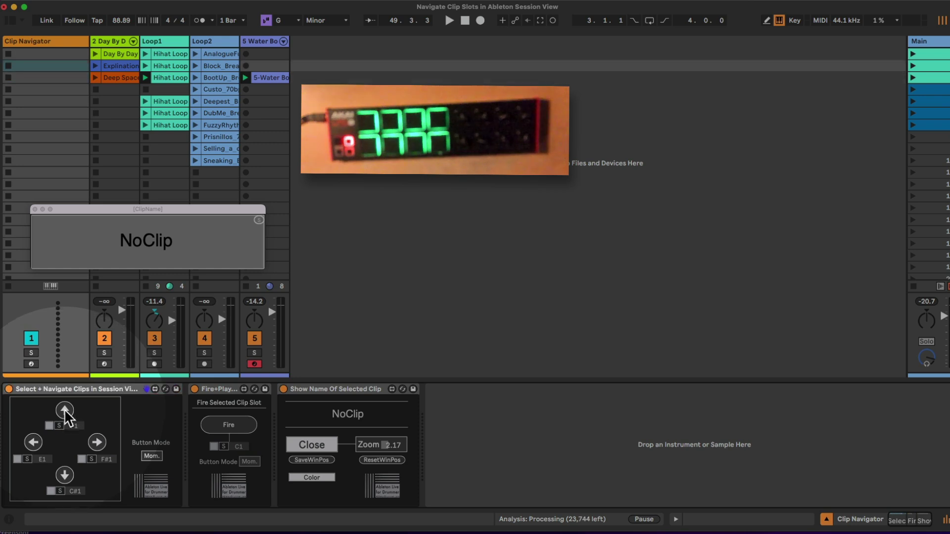
left_click(65, 412)
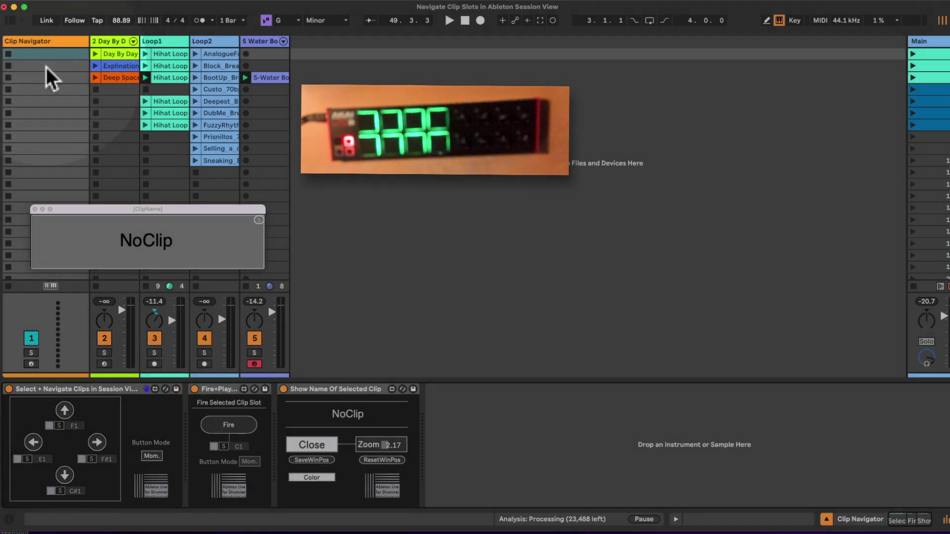
left_click(65, 476)
left_click(65, 475)
left_click(64, 475)
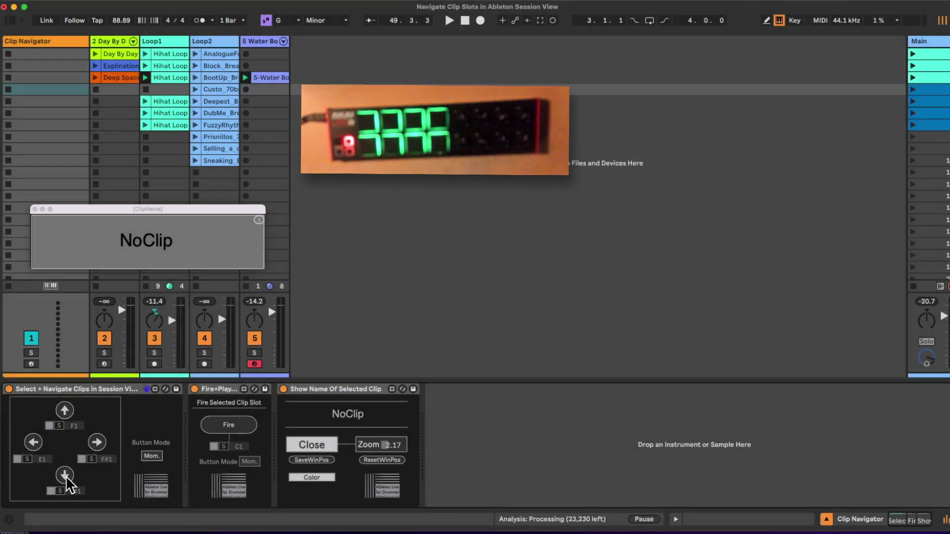
left_click(64, 475)
Step the clip selection right across tracks onto Loop1's Hihat Loop Hammered clip.
left_click(97, 444)
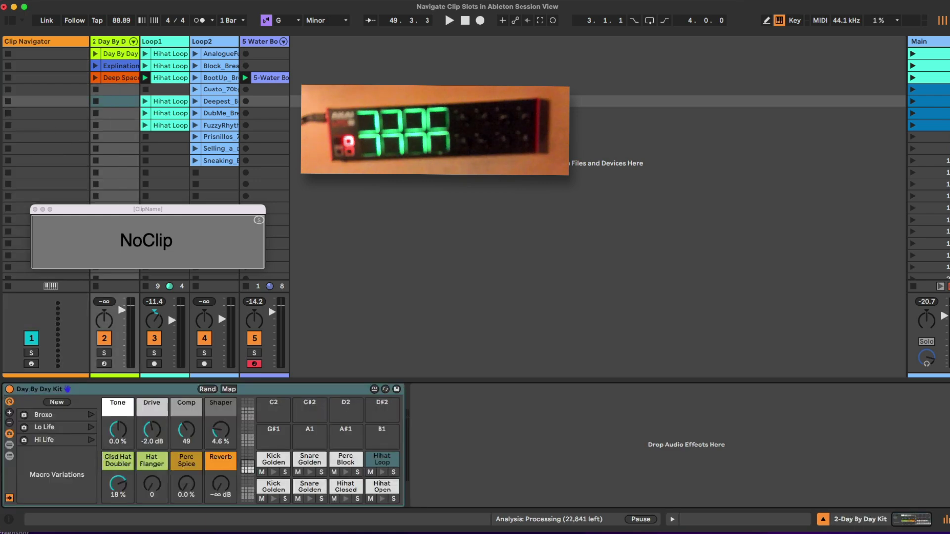
left_click(37, 43)
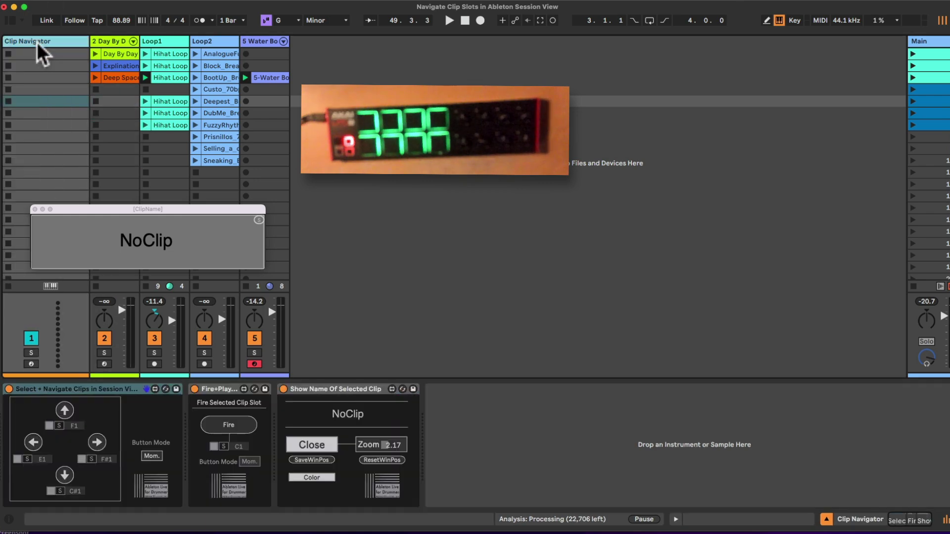
left_click(97, 444)
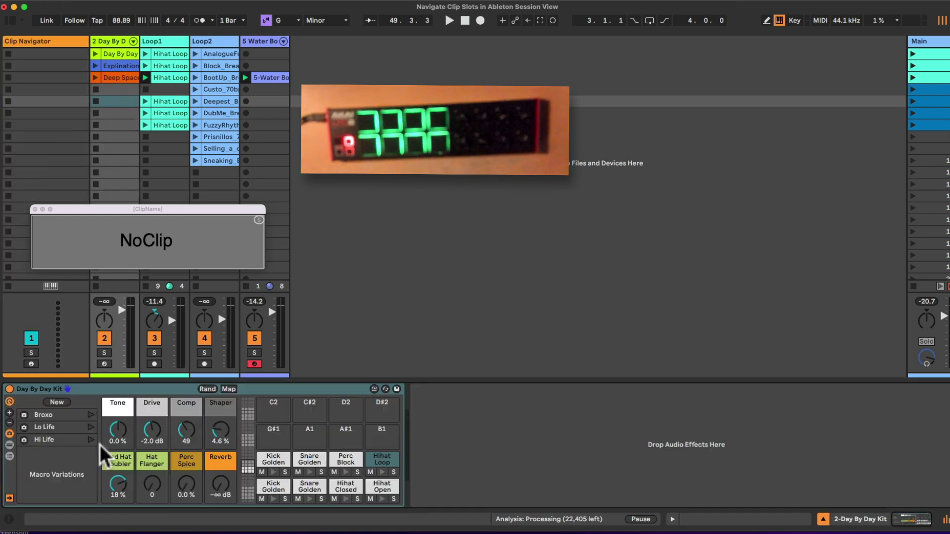
left_click(55, 42)
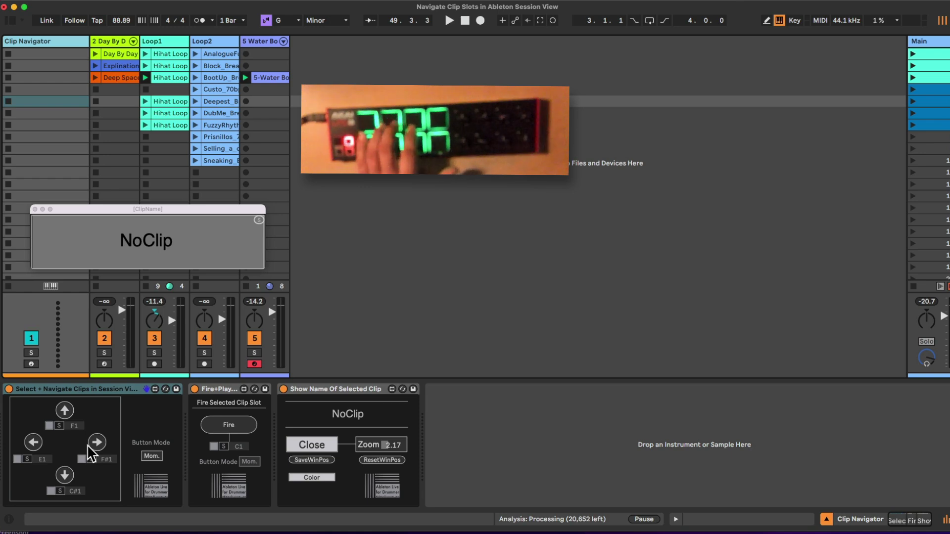
left_click(89, 444)
Step through Loop1's clips to Hihat Loop Bolt 78 b, then over Deep Space to BootUp_Break_080_PL.
key("Down")
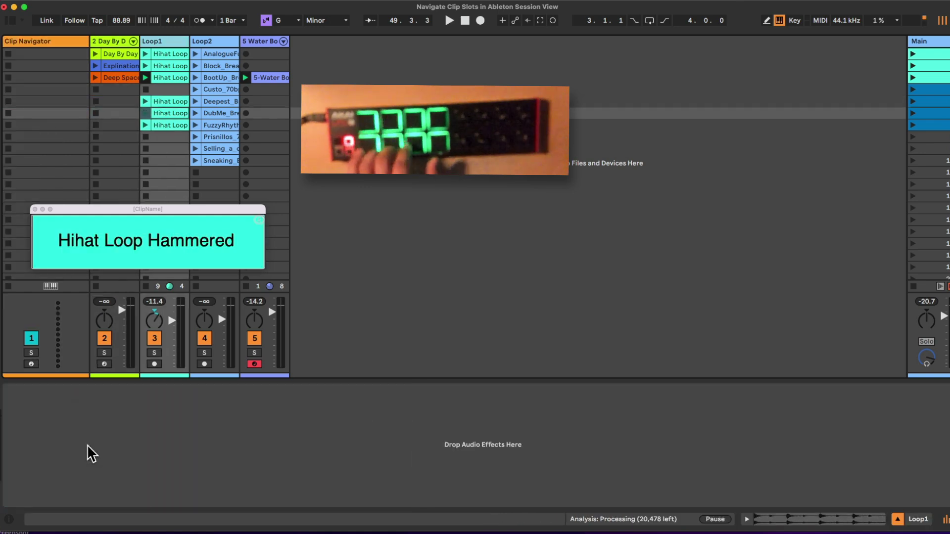
key("Down")
key("Up")
key("Up")
key("Up")
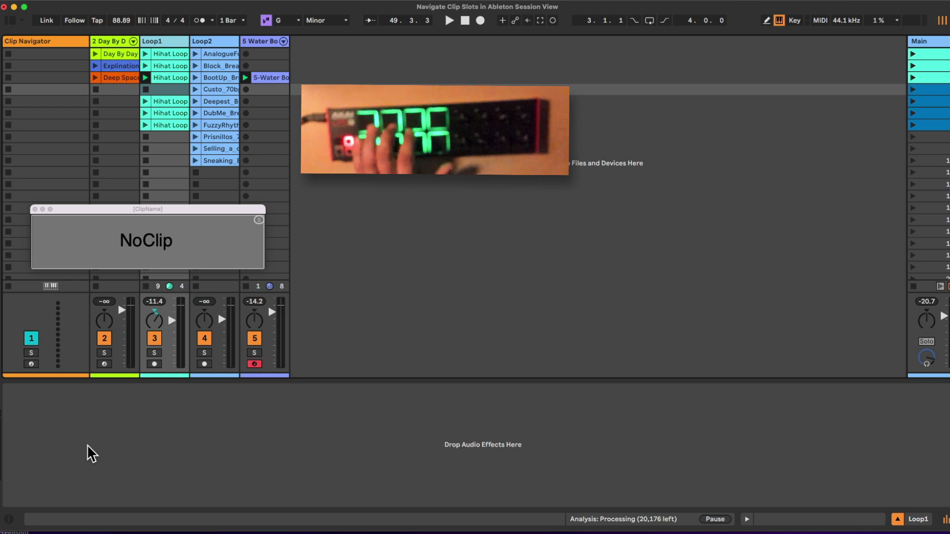
key("Up")
key("Left")
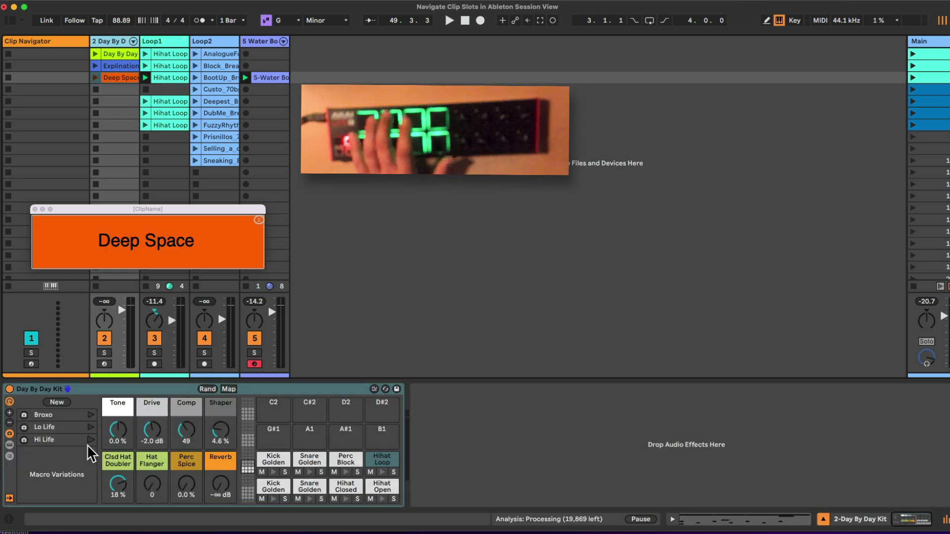
key("Right")
key("Right")
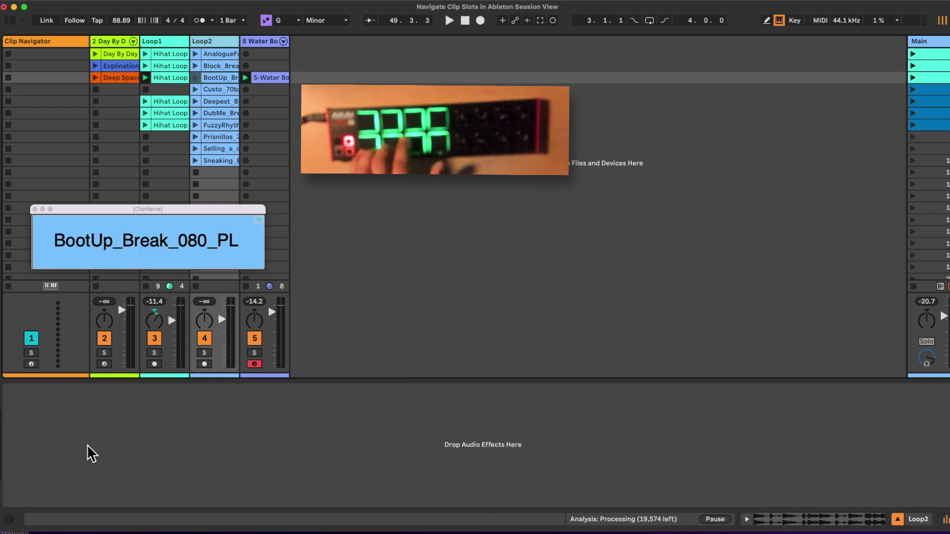
Step through Loop2's clips, then move to the empty slot below track 5's recorded clip.
key("Down")
key("Down")
key("Down")
key("Down")
key("Down")
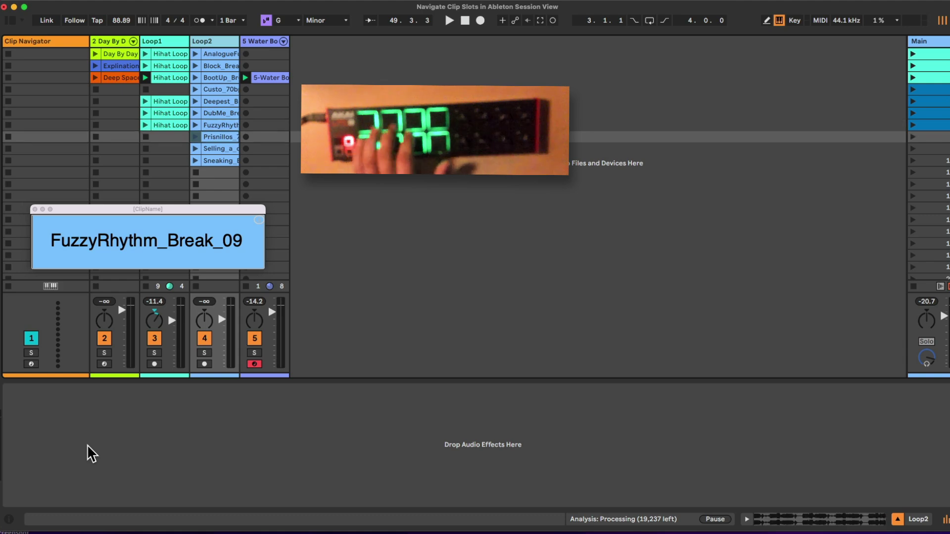
key("Up")
key("Up")
key("Up")
key("Up")
key("Up")
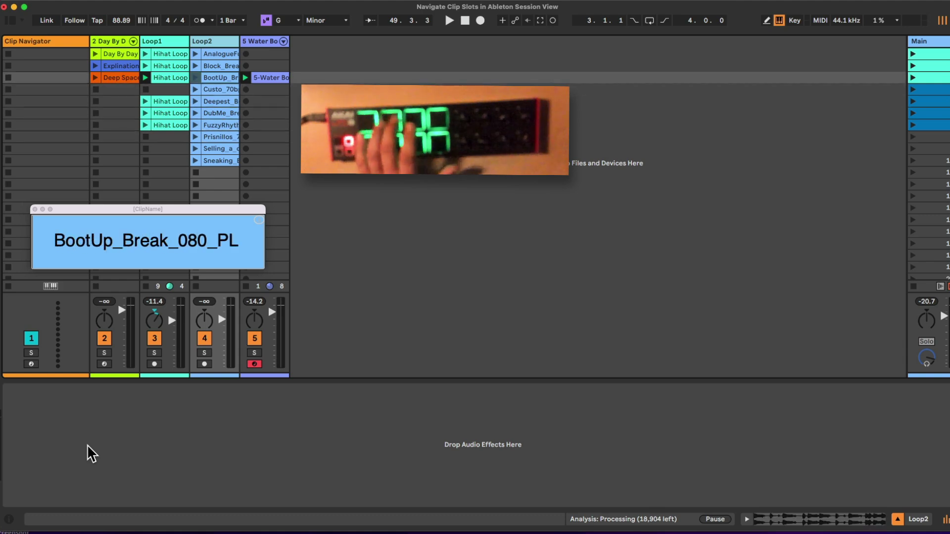
key("Right")
key("Down")
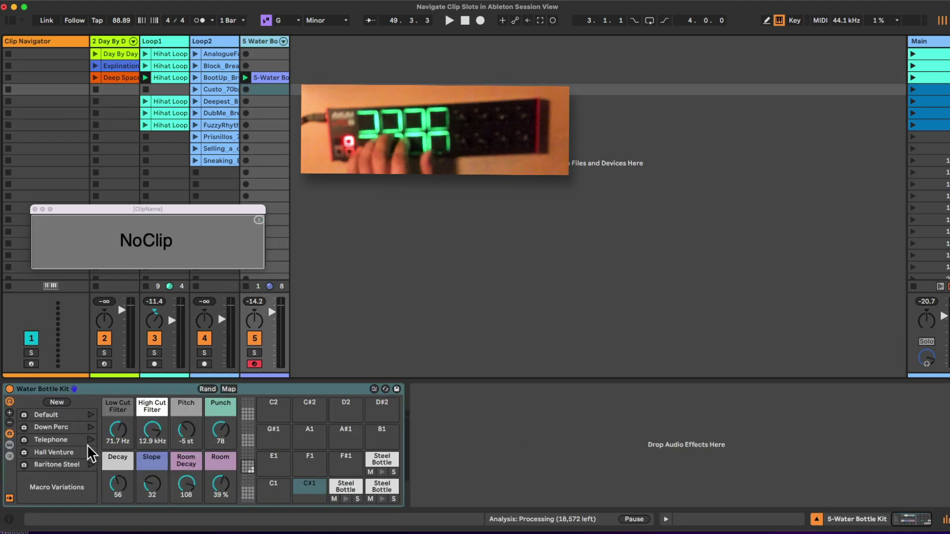
Create an empty MIDI clip in track 5, delete and restore it twice, and reselect the Clip Navigator track.
double_click(265, 94)
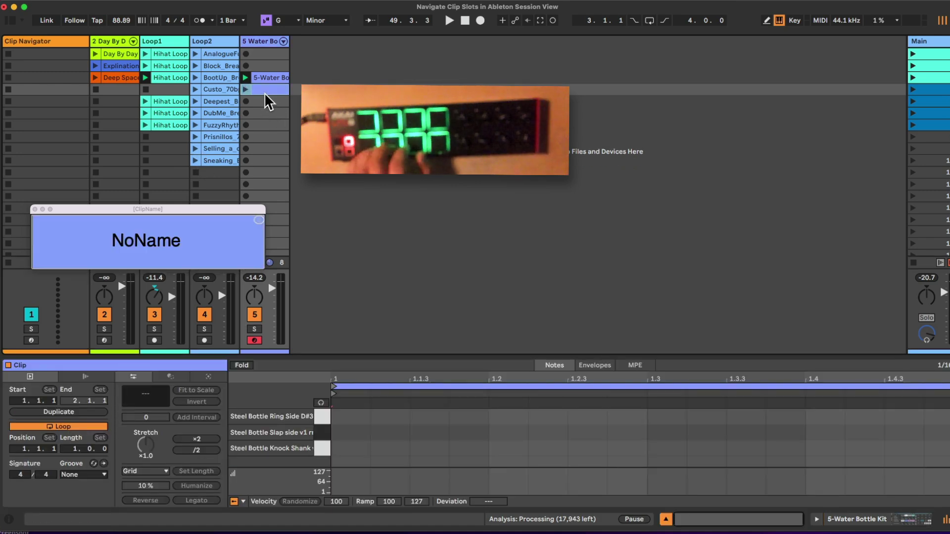
key("Delete")
key("ctrl+z")
key("Delete")
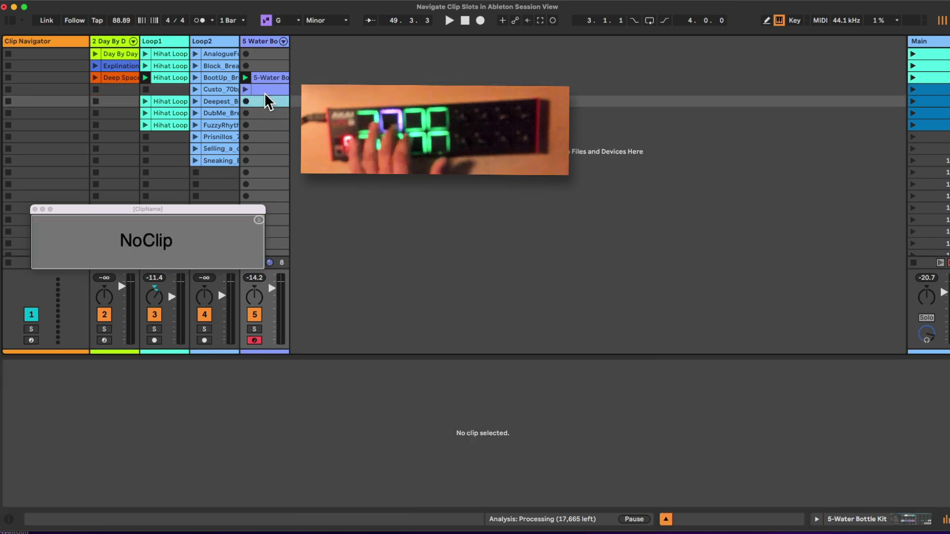
key("ctrl+z")
left_click(48, 42)
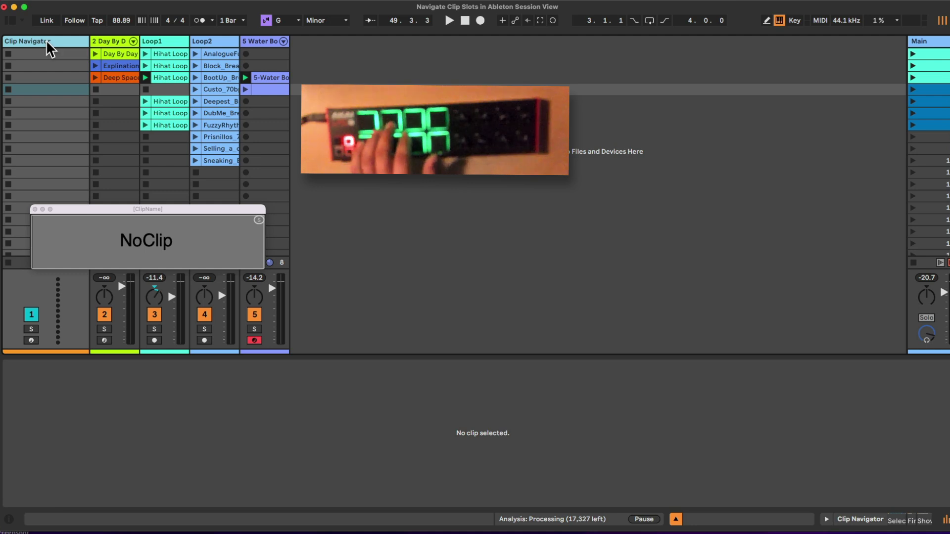
double_click(47, 43)
Trigger the fire-clip device, then enlarge, close and reopen the clip-name window.
left_click(220, 426)
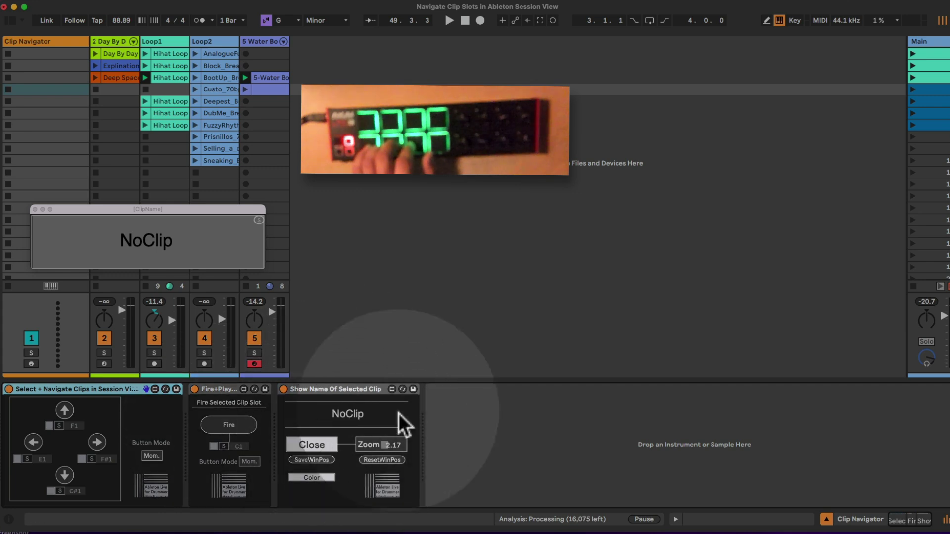
mouse_move(390, 446)
left_mouse_down()
mouse_move(391, 458)
mouse_move(395, 430)
mouse_move(393, 454)
mouse_move(393, 444)
left_mouse_up()
left_click(325, 446)
left_click(325, 443)
Reposition the clip-name window over the clip slots and set its zoom to 2.13.
left_click_drag(230, 208, 221, 183)
left_click_drag(376, 445, 376, 459)
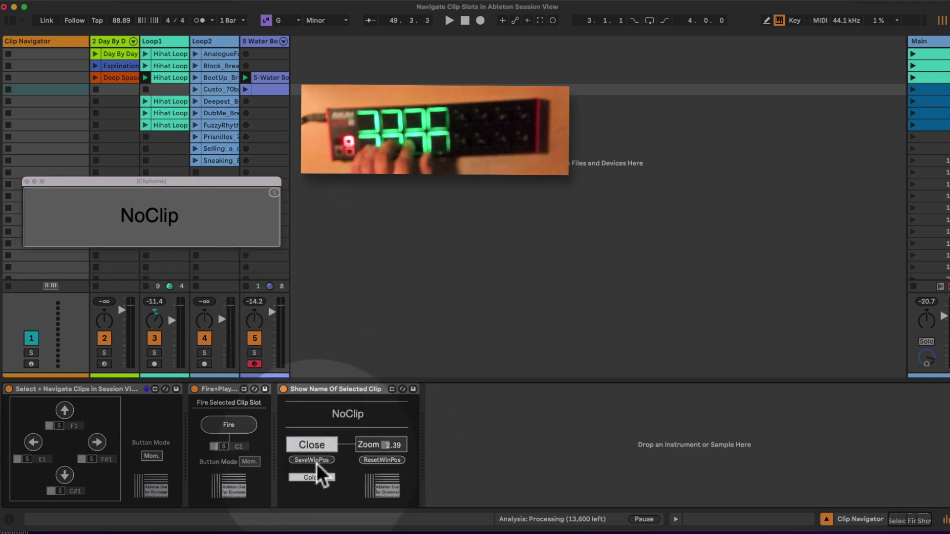
left_click(393, 461)
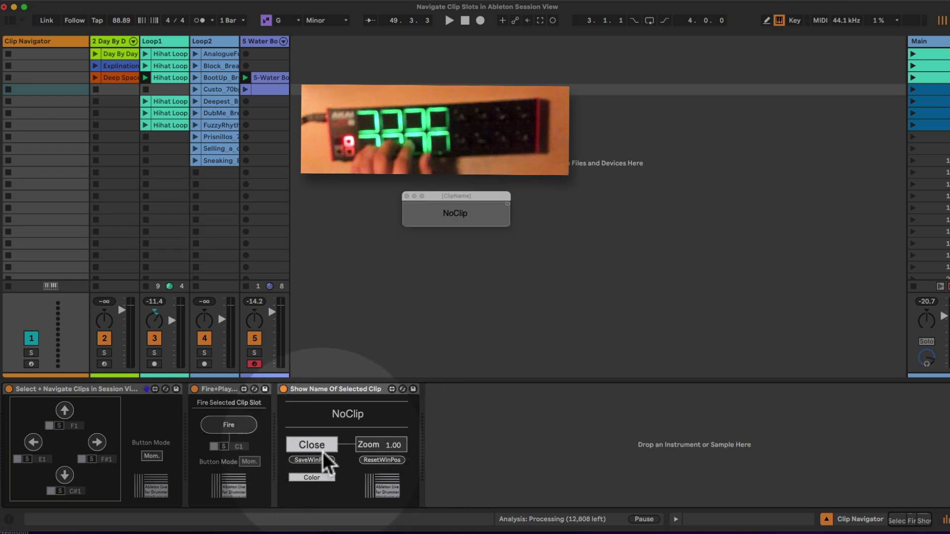
left_click_drag(390, 447, 393, 441)
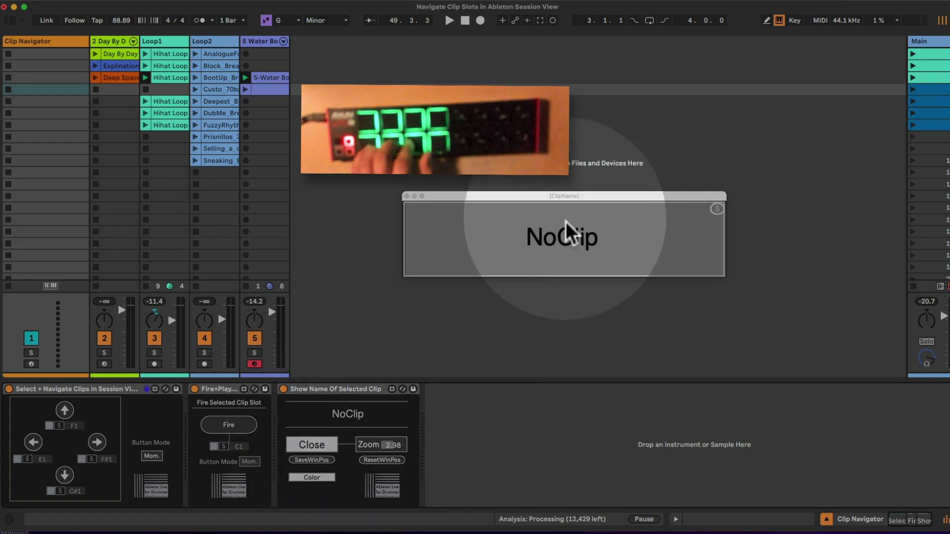
left_click_drag(572, 194, 201, 186)
left_click_drag(393, 434, 393, 448)
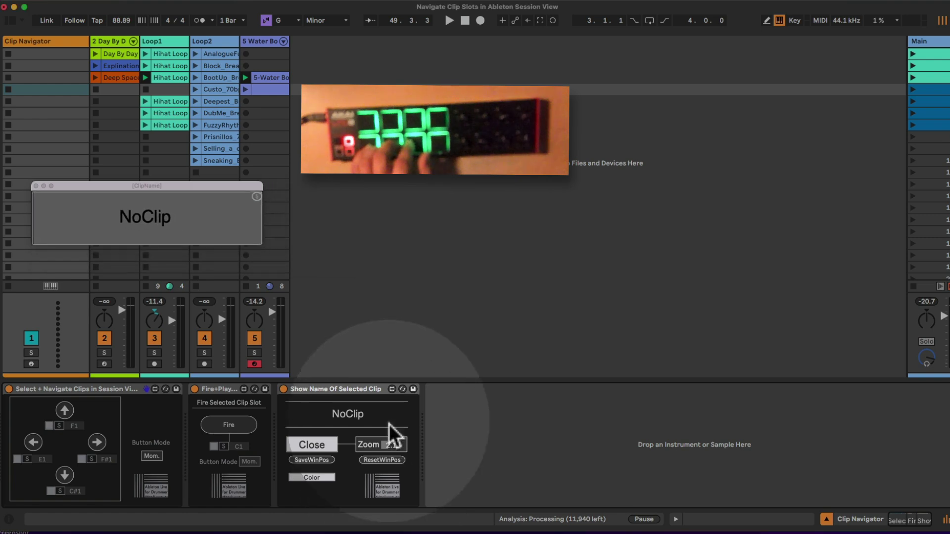
In MIDI Map Mode, assign the navigator's Up control to note G1 on channel 10.
left_click(258, 196)
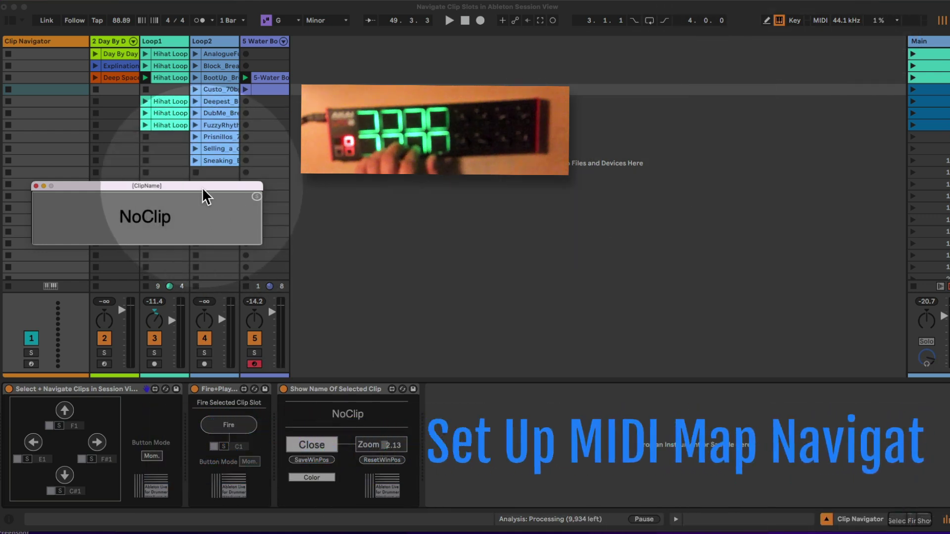
left_click(820, 23)
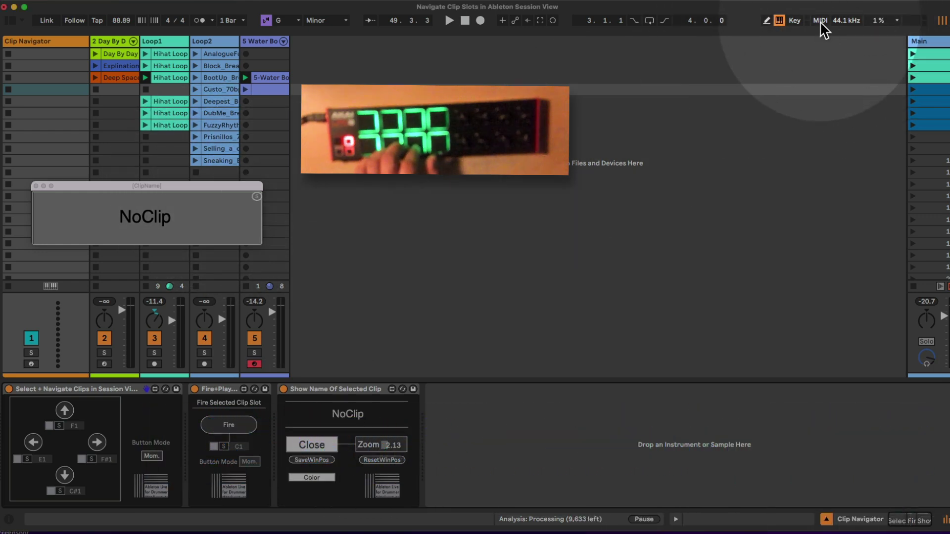
left_click(820, 20)
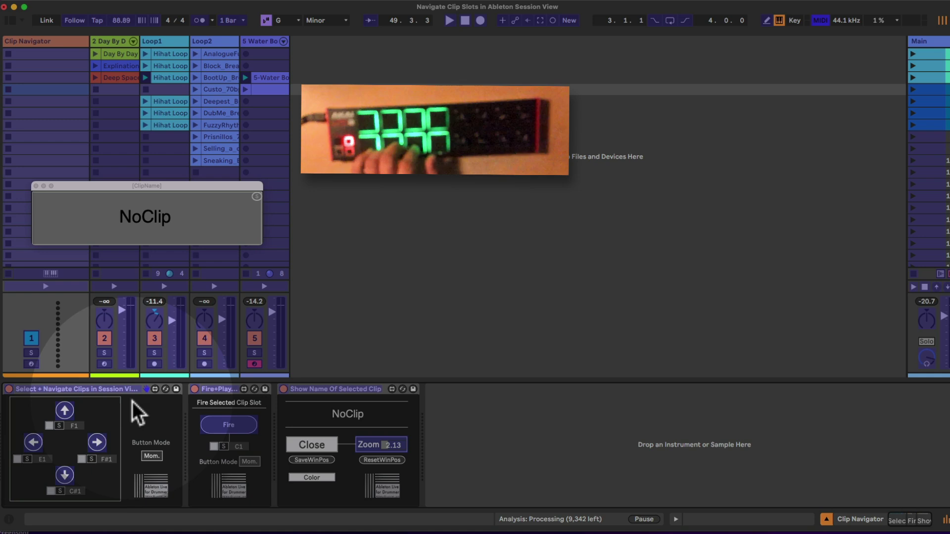
left_click(69, 413)
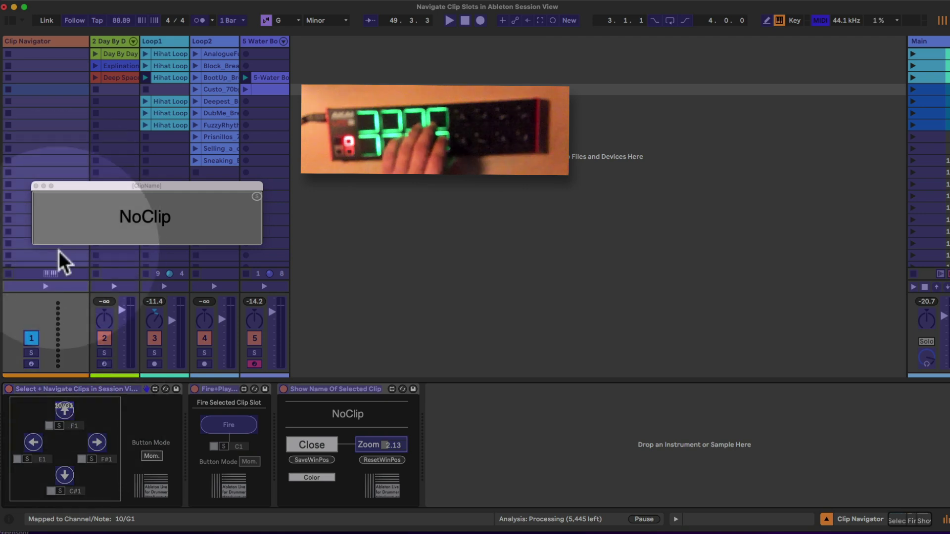
left_click(821, 23)
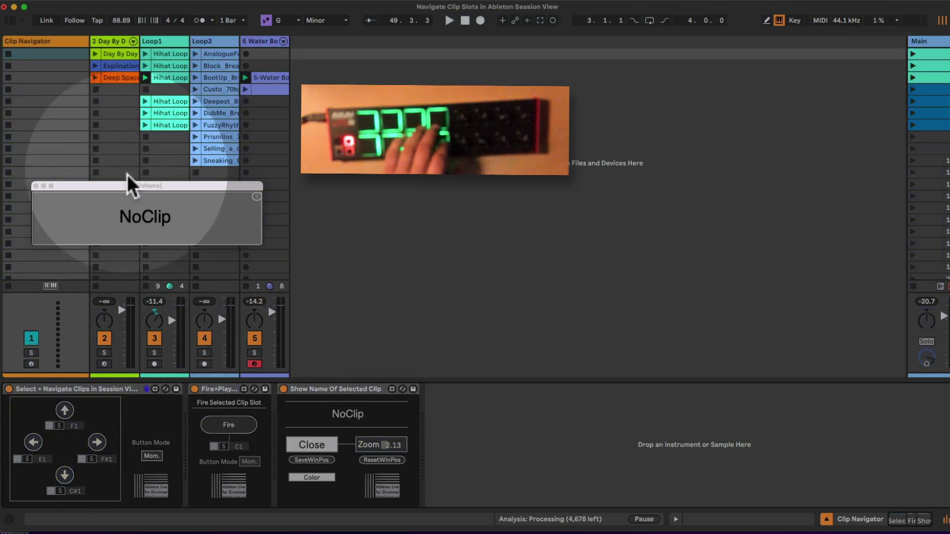
Delete the 10 / Note G1 mapping from the Mappings list, then exit Map Mode and hide the browser.
left_click(822, 23)
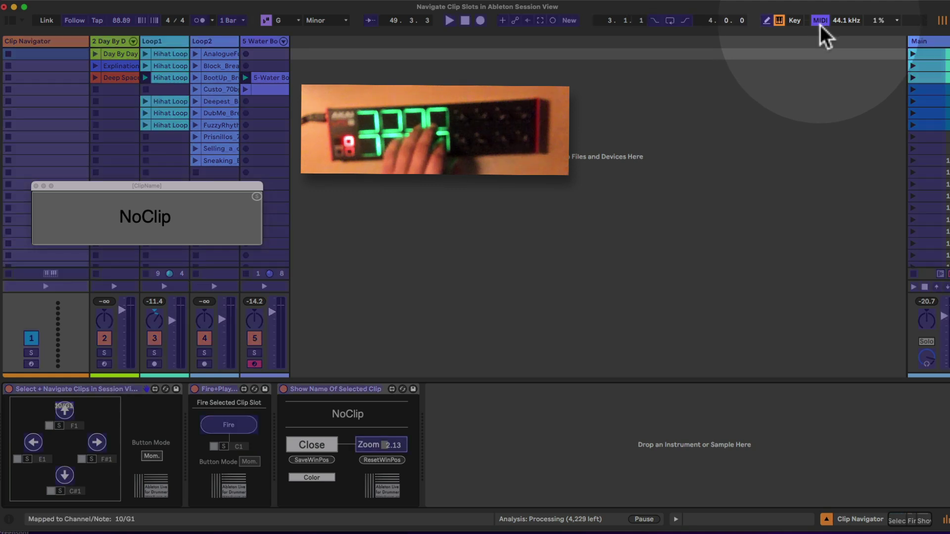
left_click(10, 22)
left_click(35, 74)
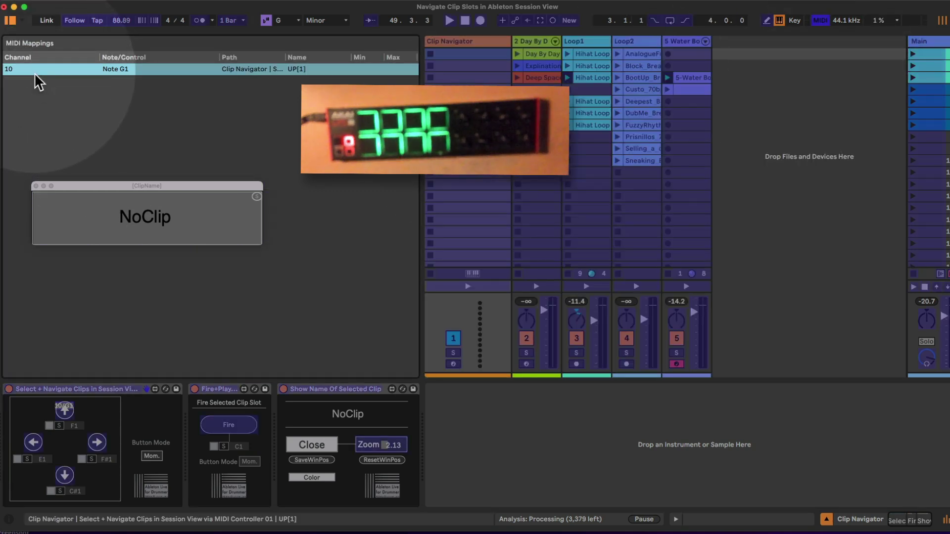
key("BackSpace")
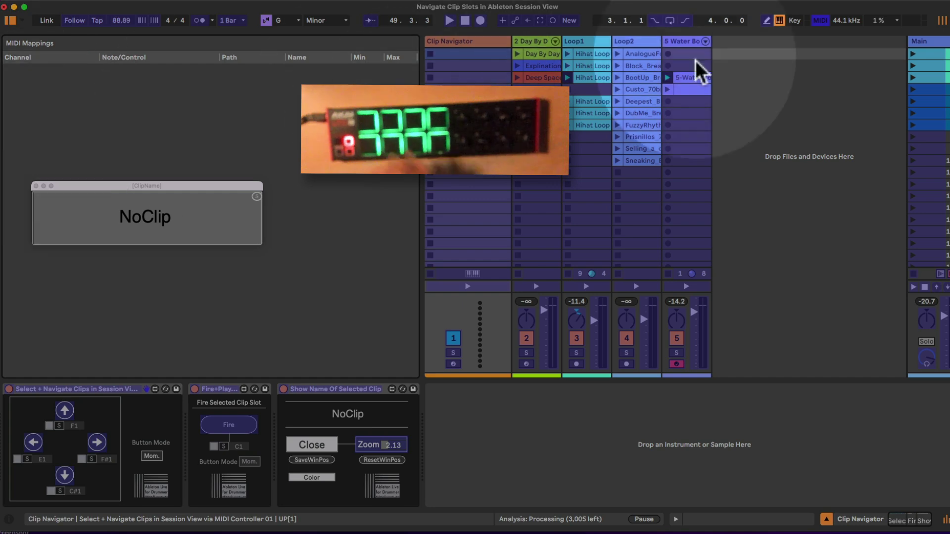
left_click(822, 23)
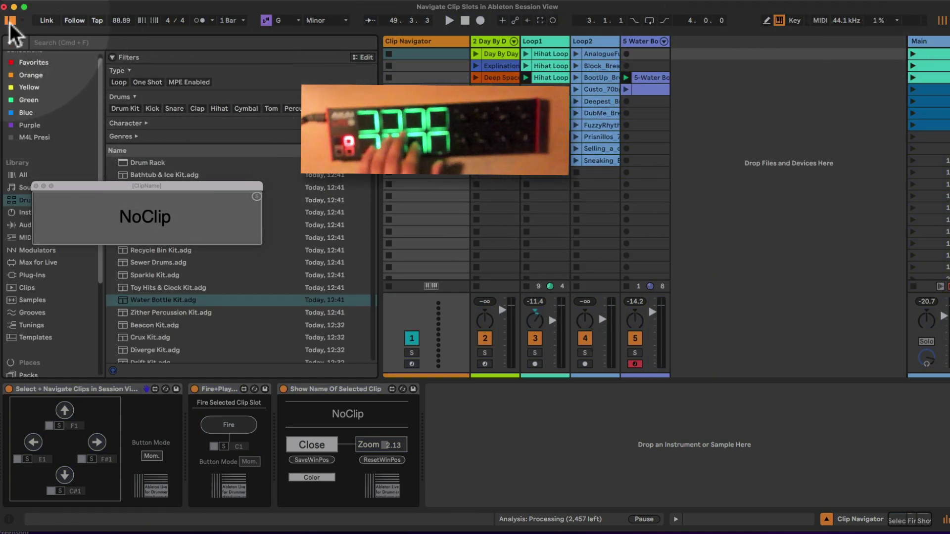
left_click(10, 21)
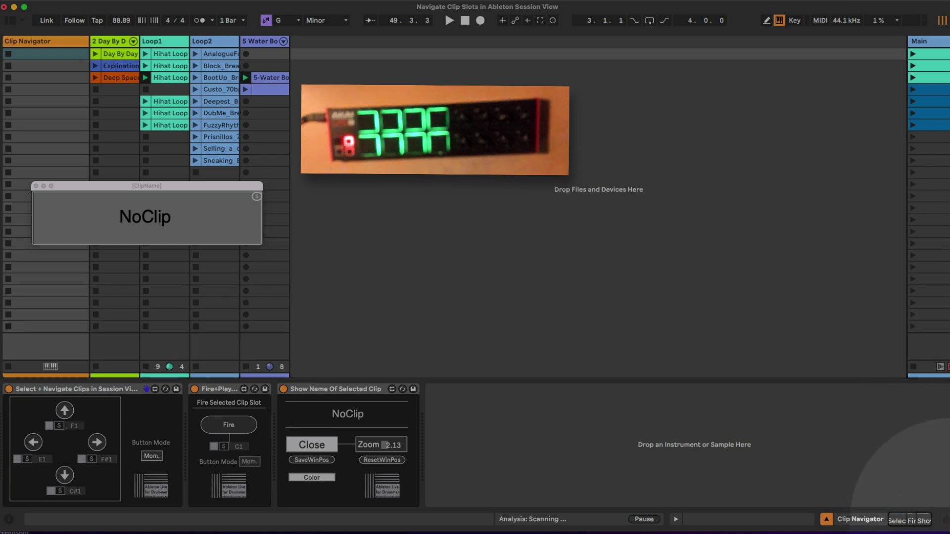
Show the mixer's In/Out routing section and close the clip-name pop-up.
right_click(945, 520)
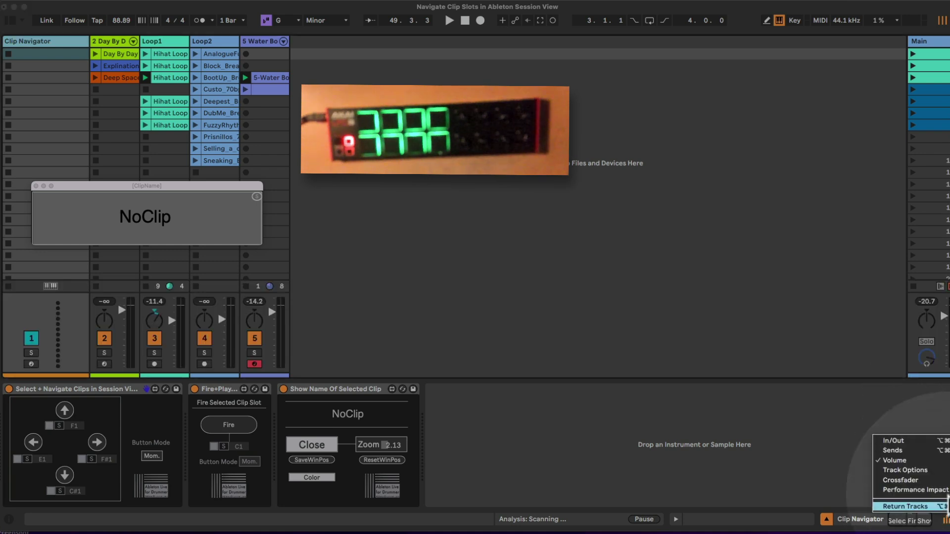
left_click(893, 440)
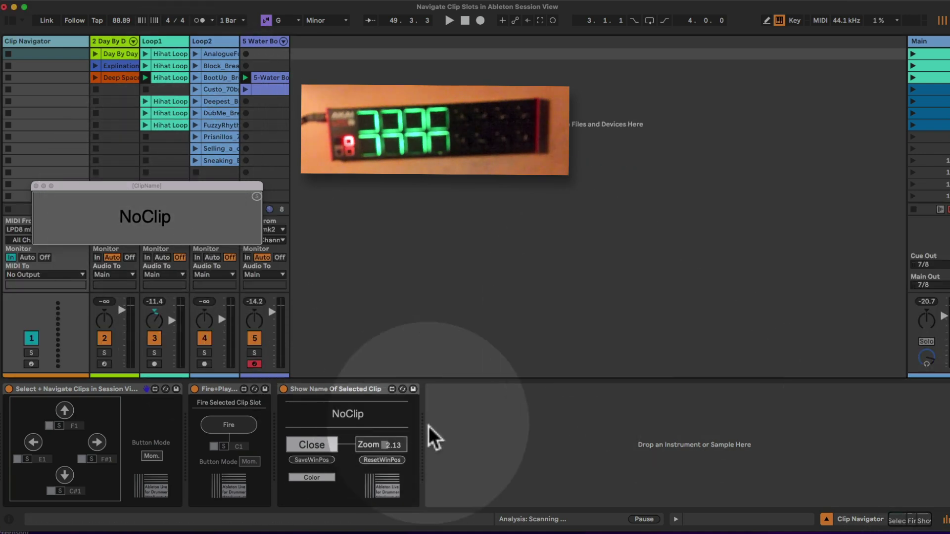
left_click(312, 444)
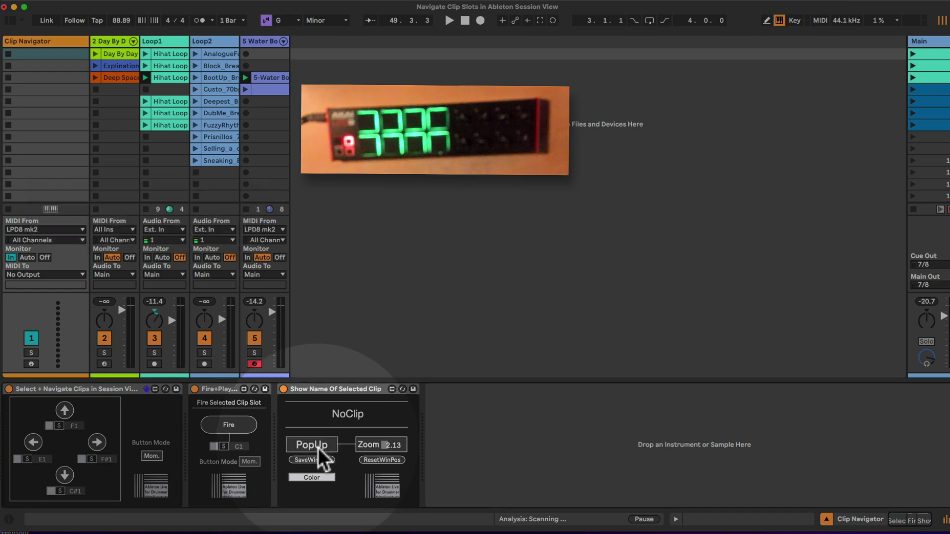
Confirm the Clip Navigator's MIDI input is LPD8 mk2 and inspect the navigation and fire-clip devices.
left_click(28, 230)
left_click(28, 231)
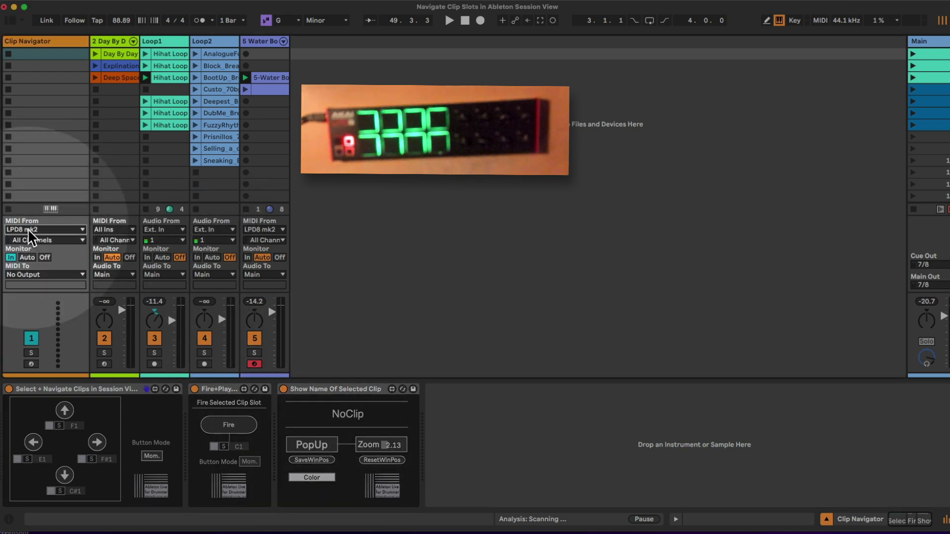
left_click(28, 229)
left_click(28, 229)
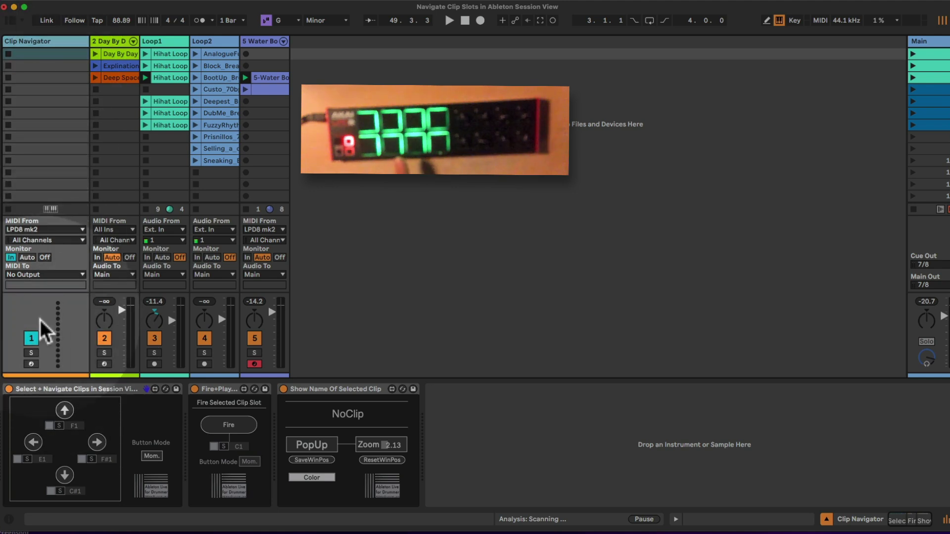
left_click(76, 390)
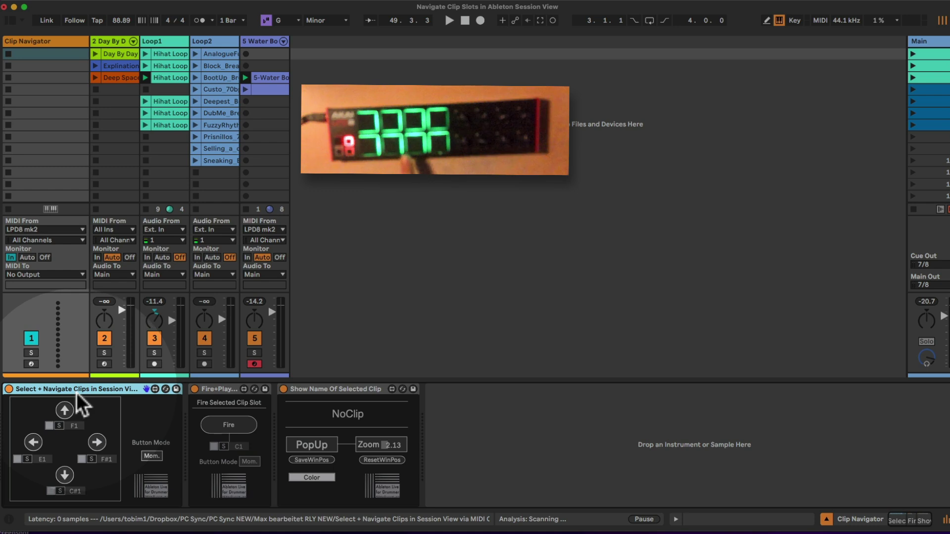
left_click(212, 391)
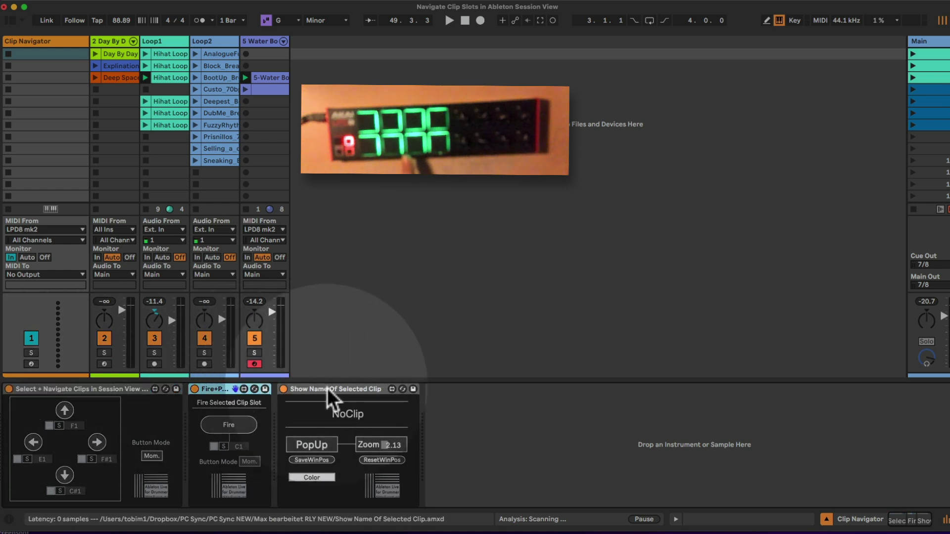
left_click(113, 388)
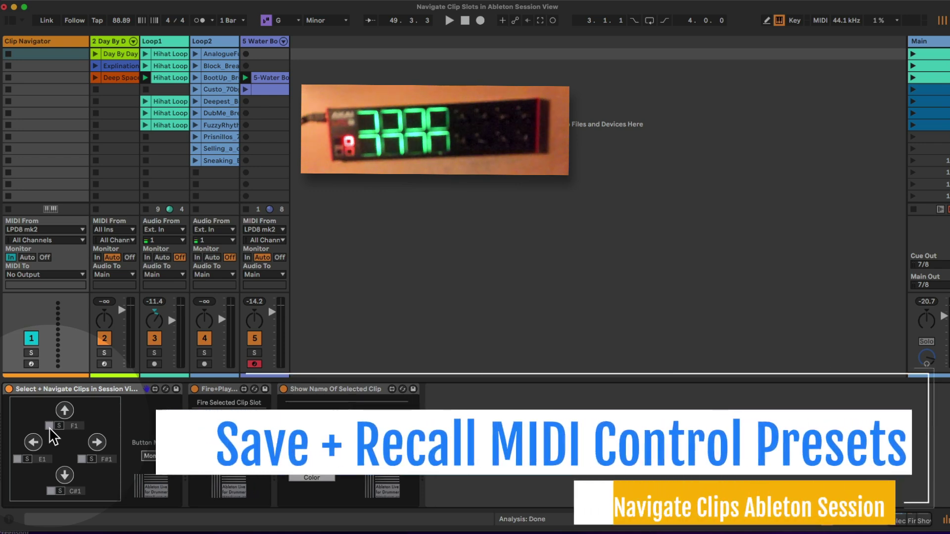
Save the navigation device to the User Library as 'Select + Navigate Clips in Session View via MIDI Controller 01.adv'.
left_click(67, 391)
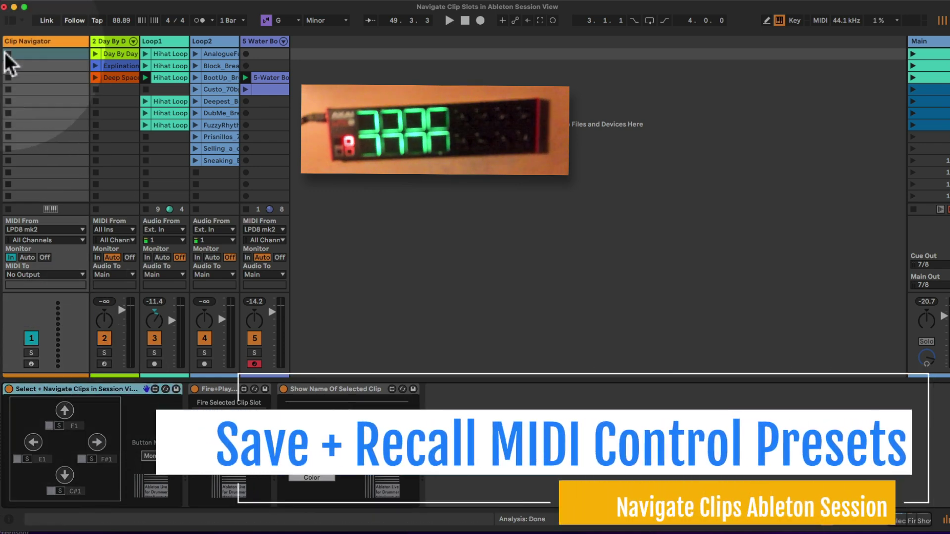
left_click(10, 22)
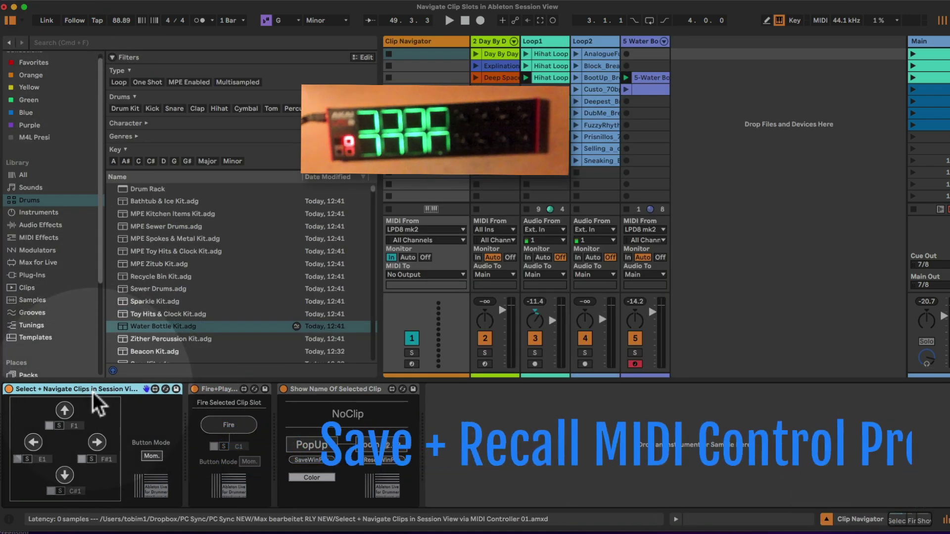
scroll(52, 321, "down", 5)
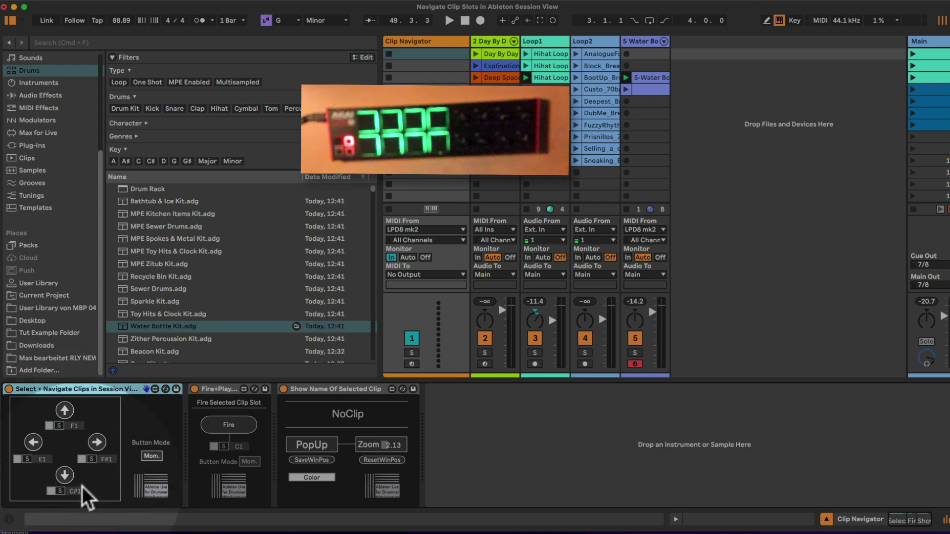
scroll(157, 317, "down", 5)
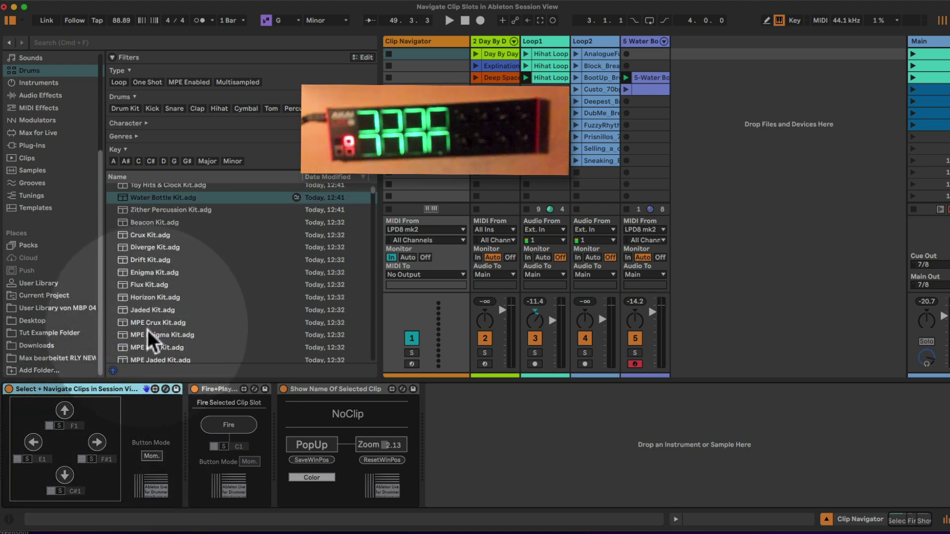
scroll(148, 331, "up", 5)
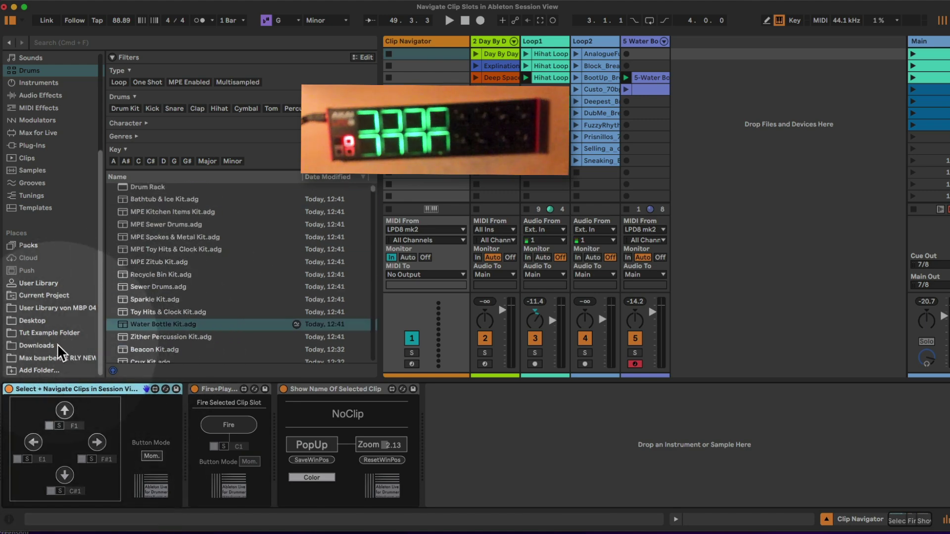
left_click_drag(70, 388, 41, 286)
left_click(616, 357)
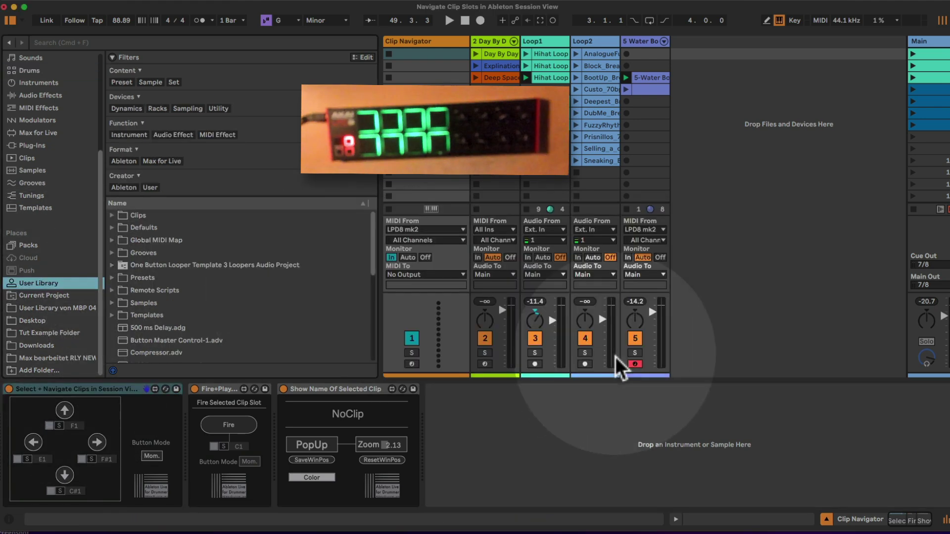
scroll(216, 303, "down", 5)
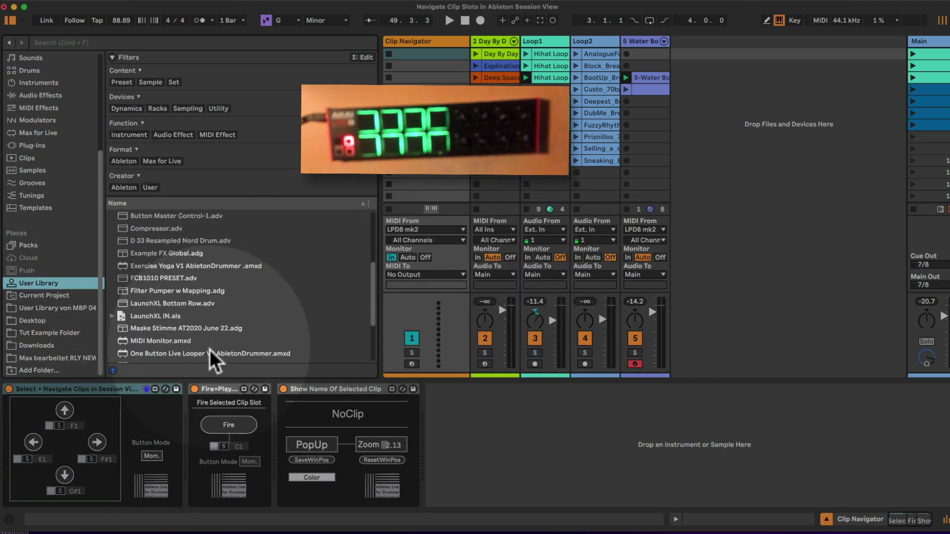
scroll(210, 351, "down", 3)
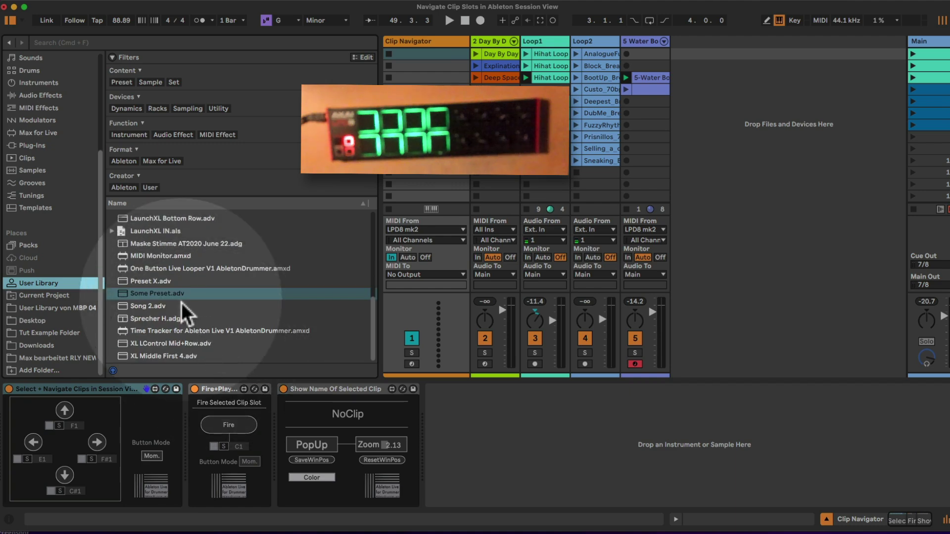
left_click_drag(74, 389, 208, 296)
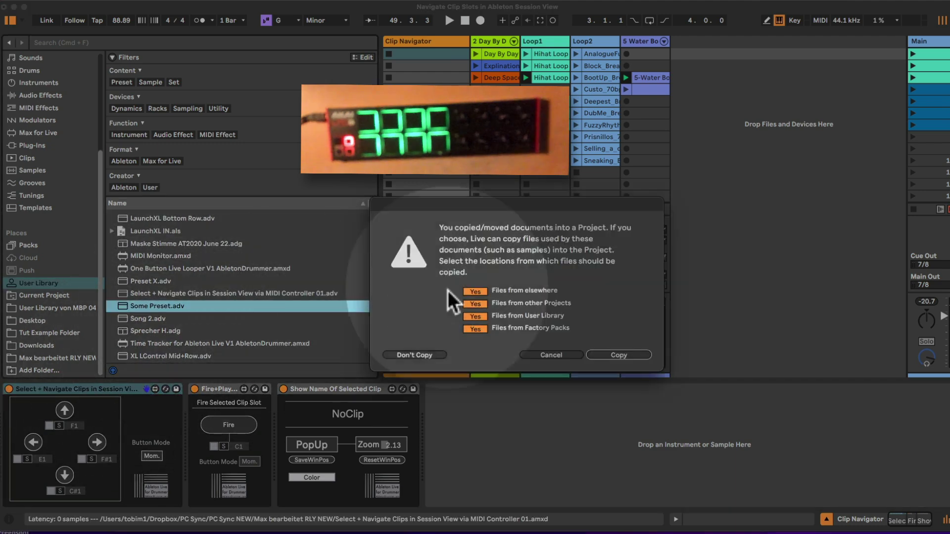
Copy the referenced files, rename the preset 'navigation püreset', and load it onto the Clip Navigator track.
left_click(618, 355)
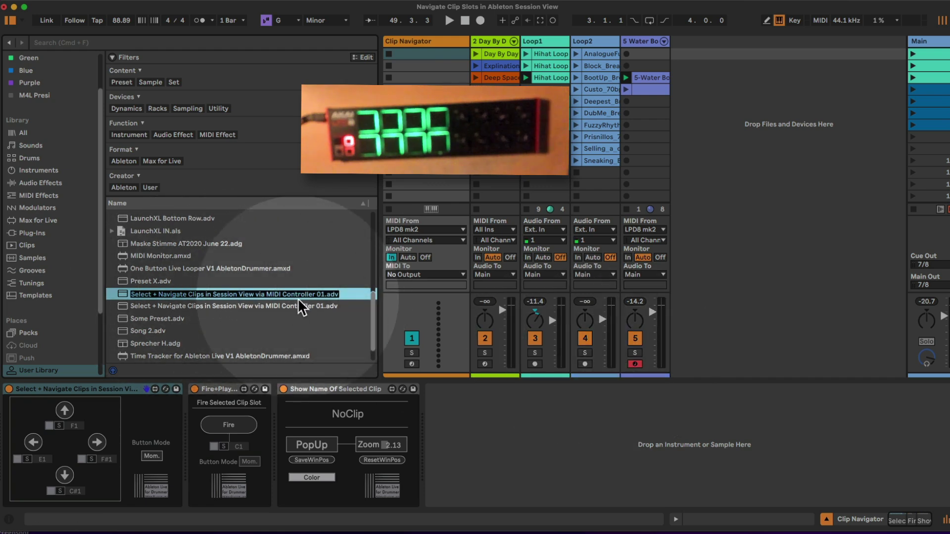
type("navigation püreset")
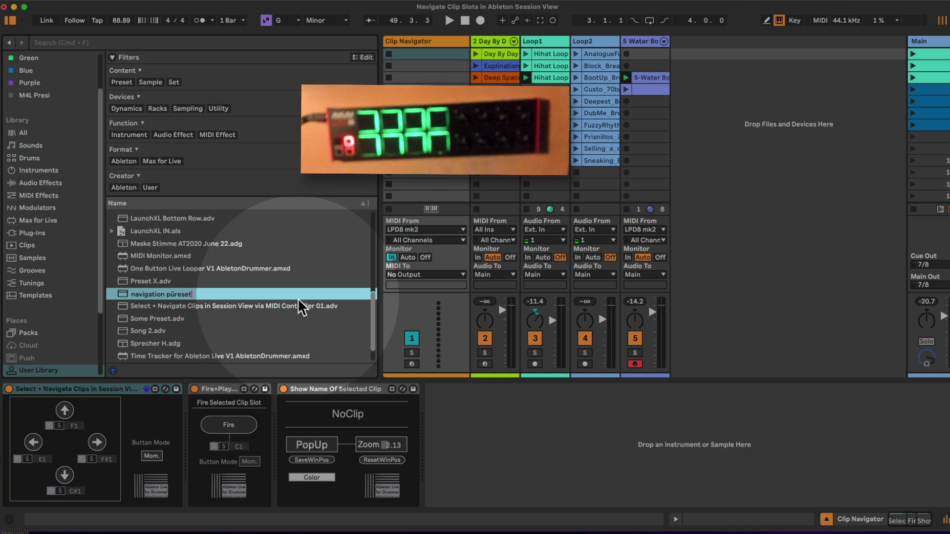
key("Return")
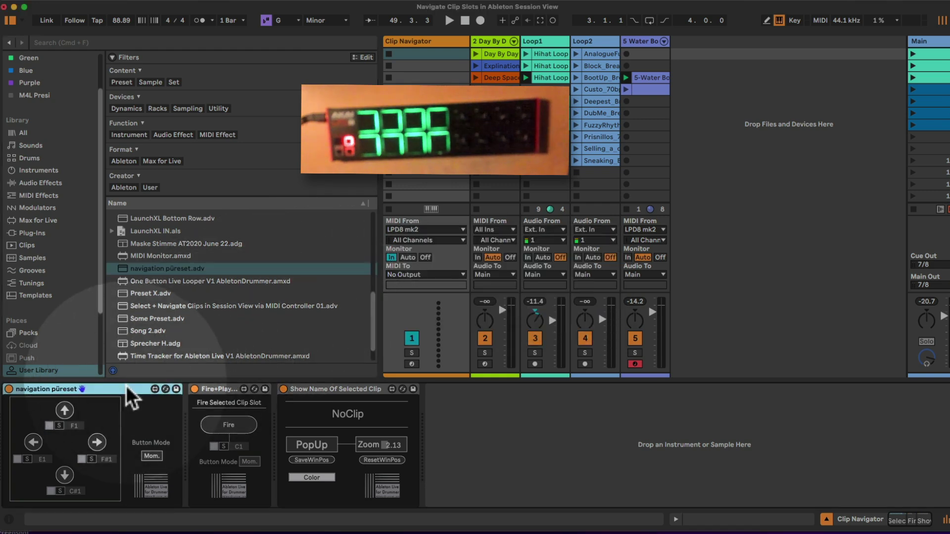
left_click_drag(125, 384, 4, 406)
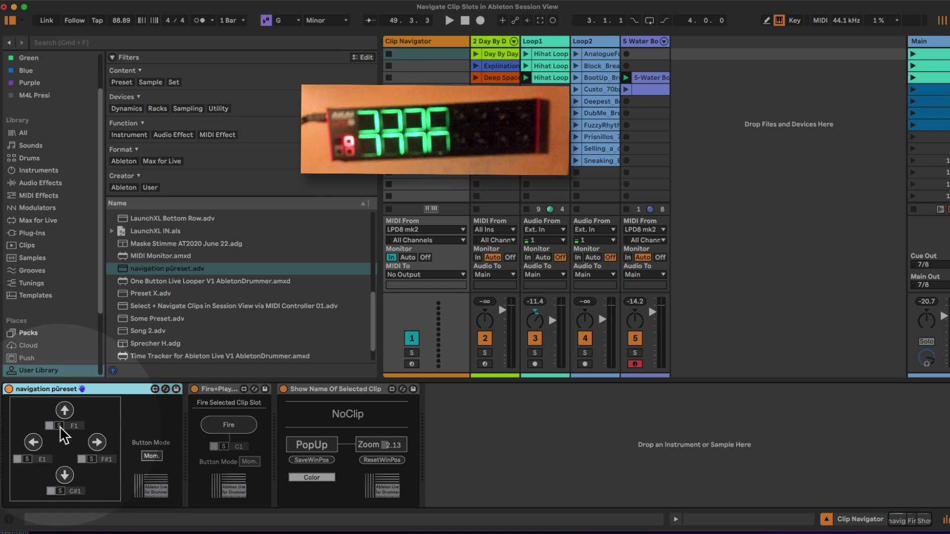
Hide the file browser and select the Clip Navigator track's navigation device.
left_click(10, 21)
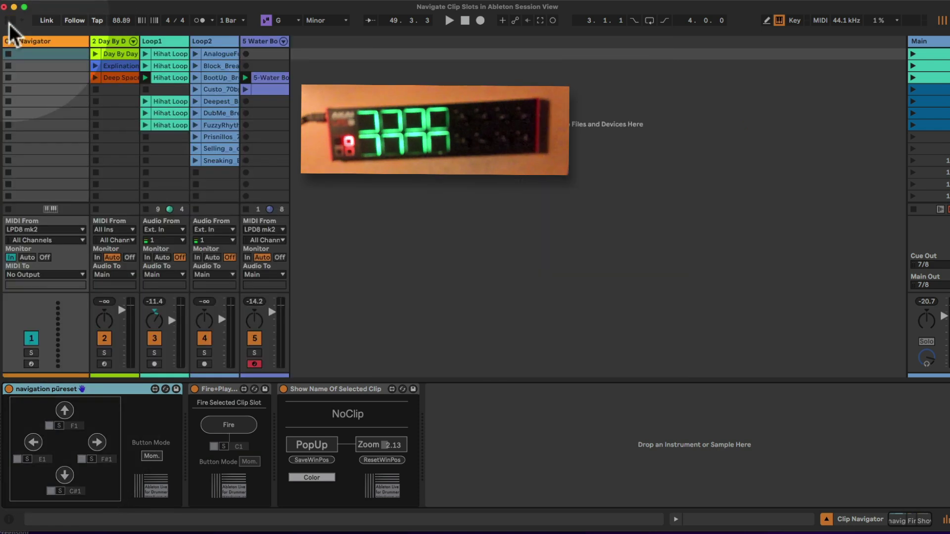
left_click(122, 389)
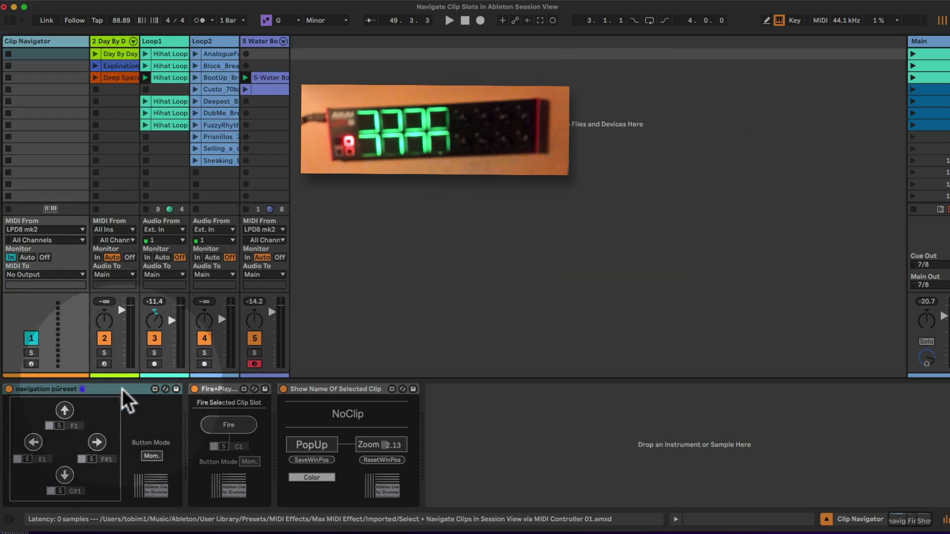
left_click(66, 391)
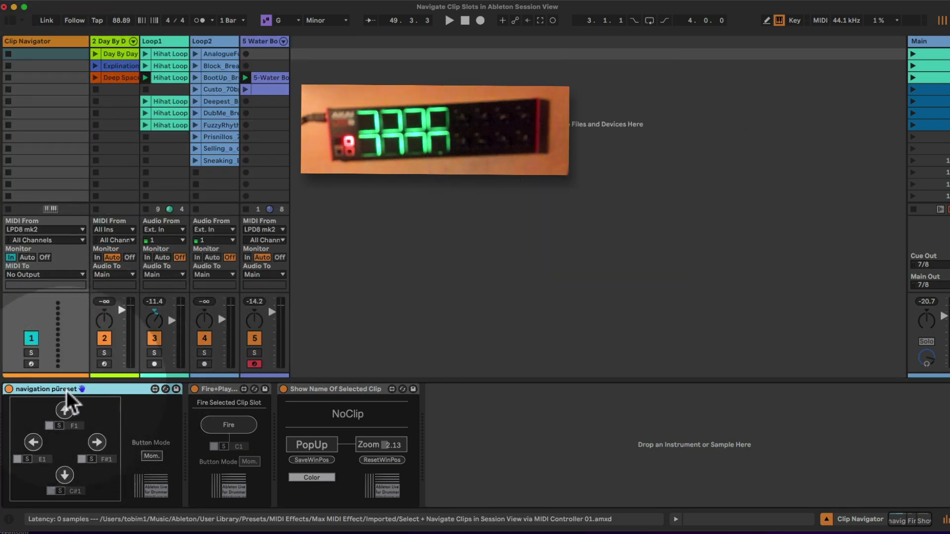
left_click(41, 40)
left_click(116, 404)
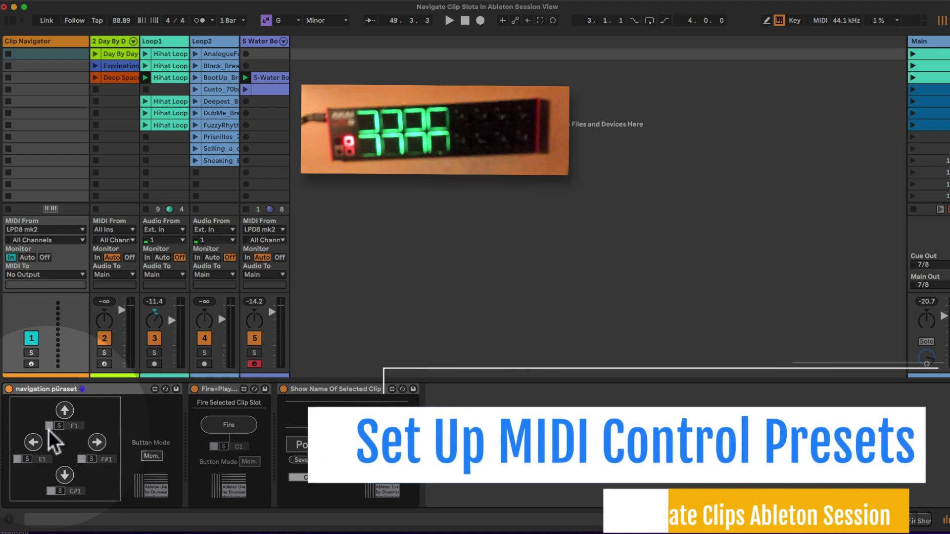
left_click(28, 229)
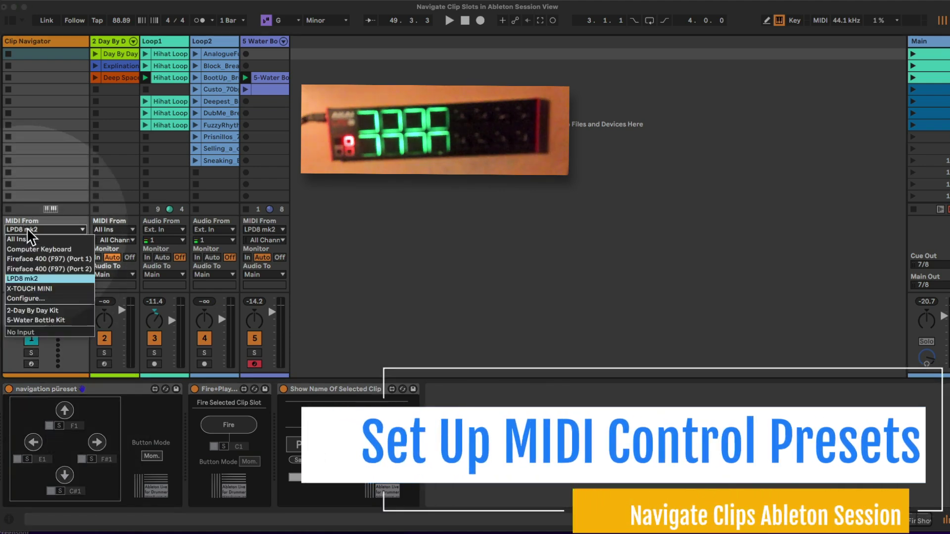
left_click(26, 228)
left_click(28, 257)
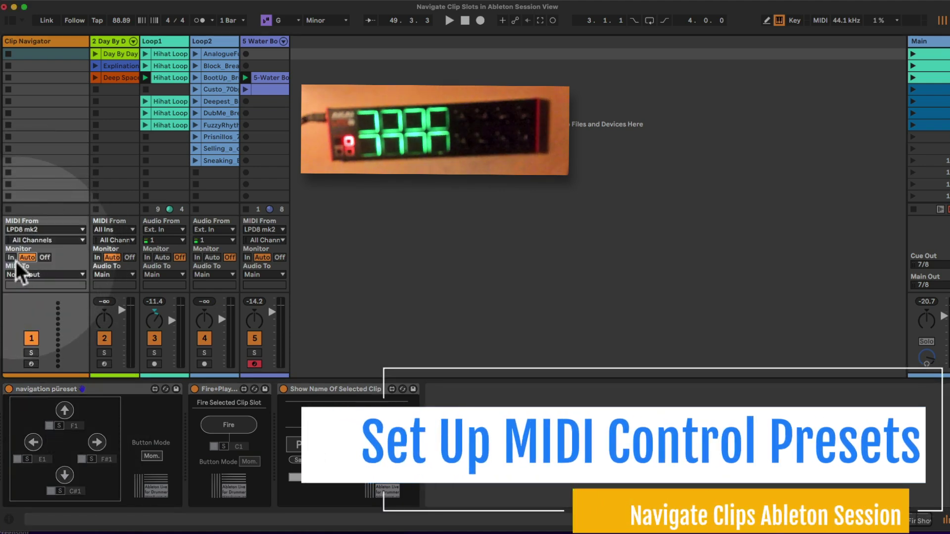
left_click(11, 257)
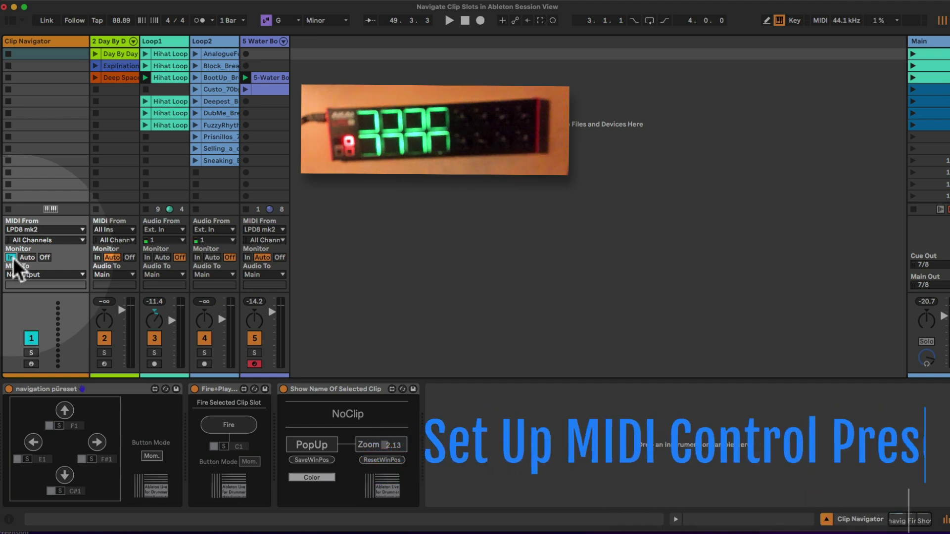
left_click(253, 339)
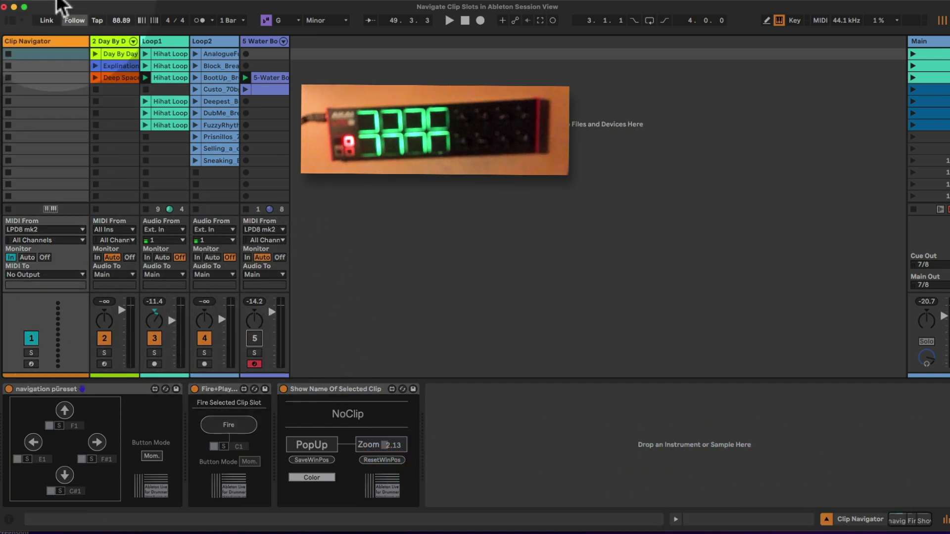
left_click(41, 39)
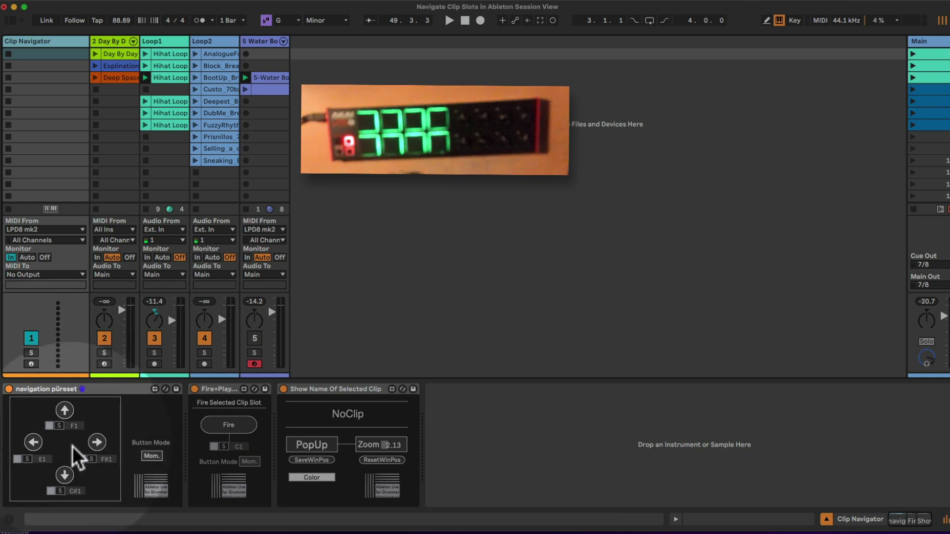
Keep the navigation device's Up arrow note at F1 after briefly changing it to C-2.
left_click(49, 425)
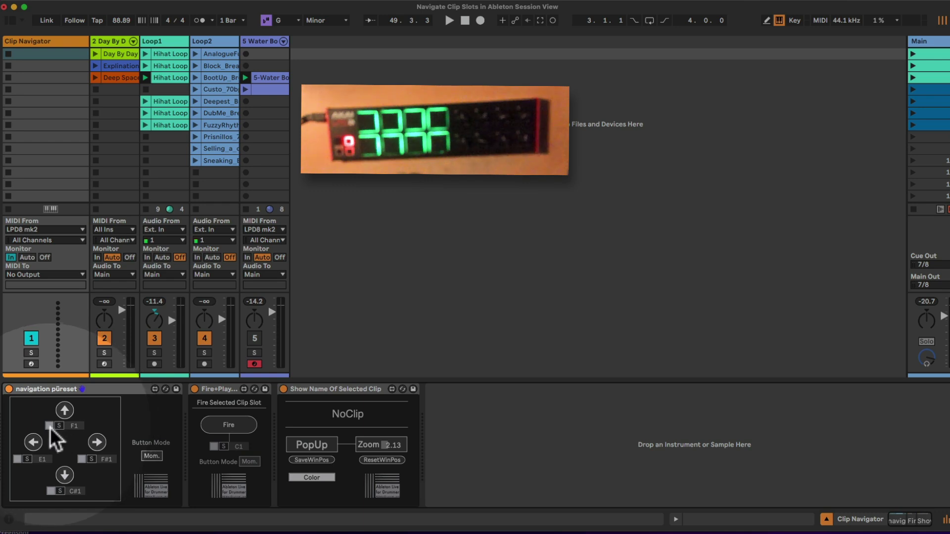
left_click(49, 426)
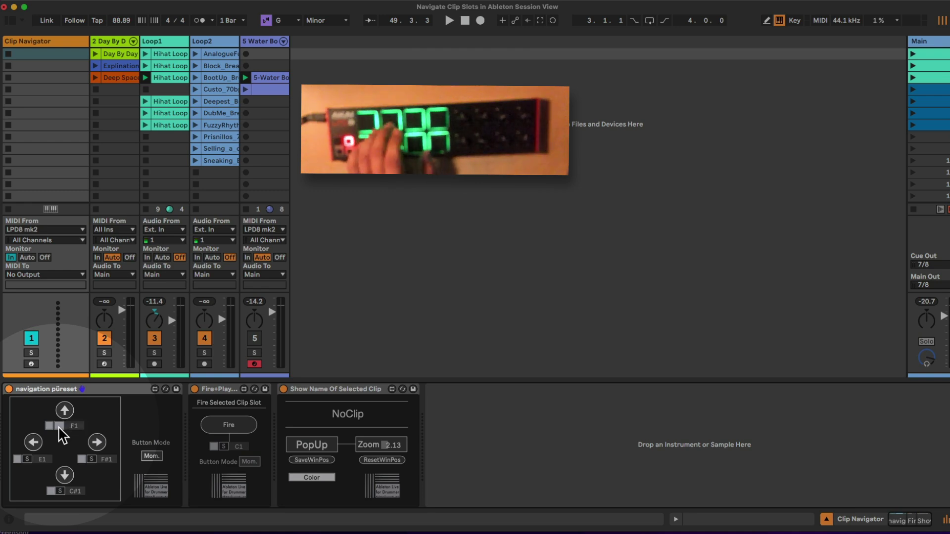
left_click(96, 442)
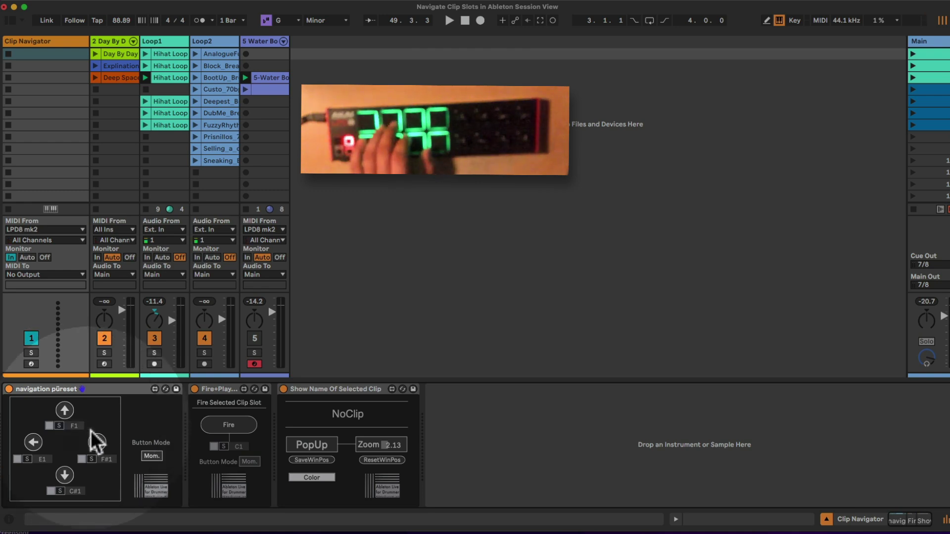
left_click_drag(76, 428, 58, 432)
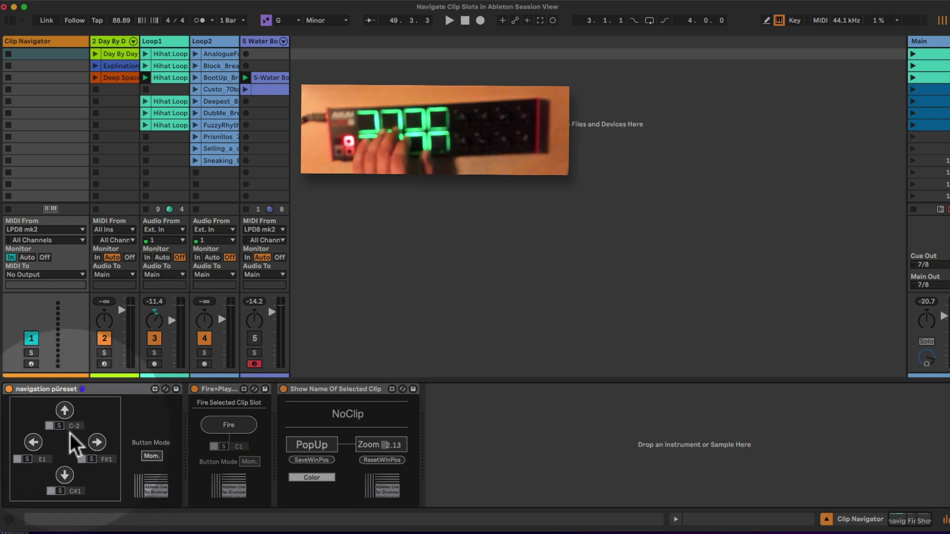
left_click(58, 426)
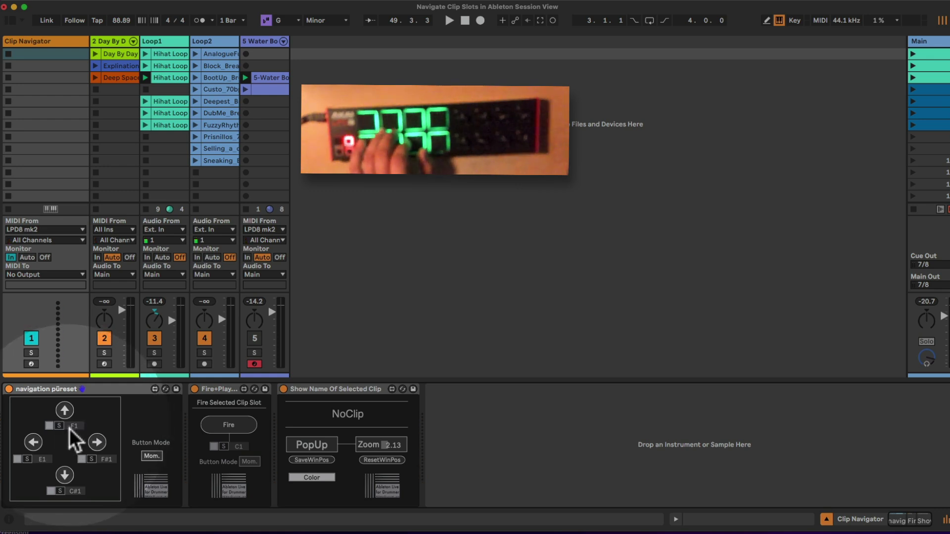
Reset and re-learn the Left, Right and Down arrows from LPD8 pads as E1, F#1 and C#1.
left_click(28, 459)
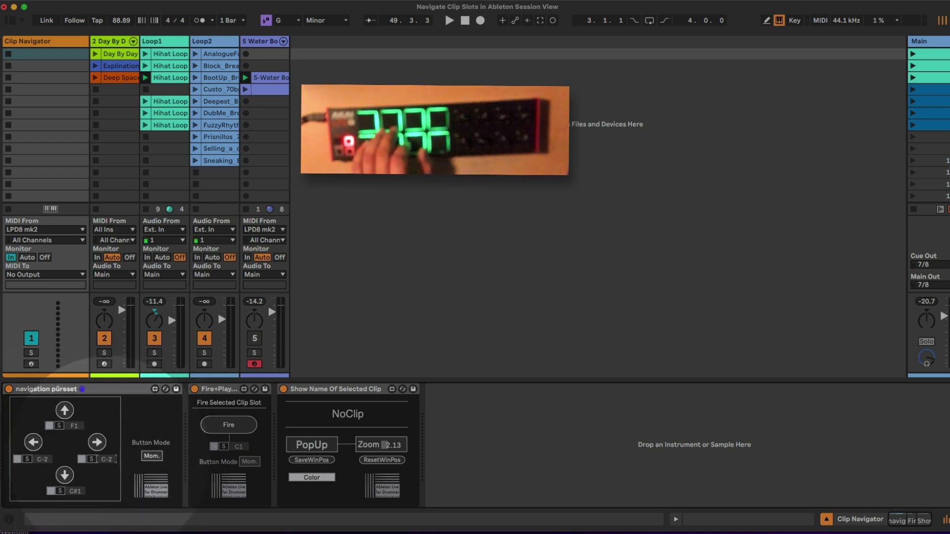
left_click(60, 490)
left_click(89, 458)
left_click(82, 459)
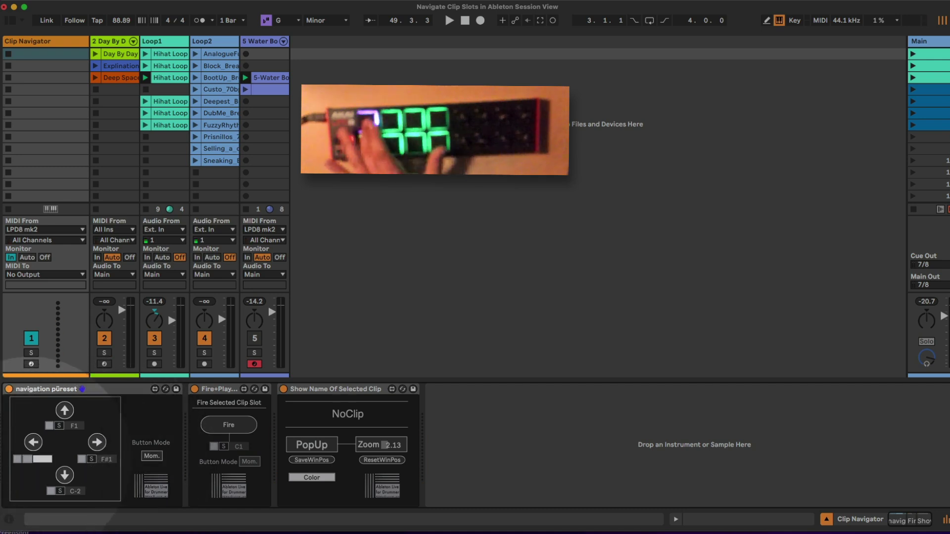
left_click(62, 492)
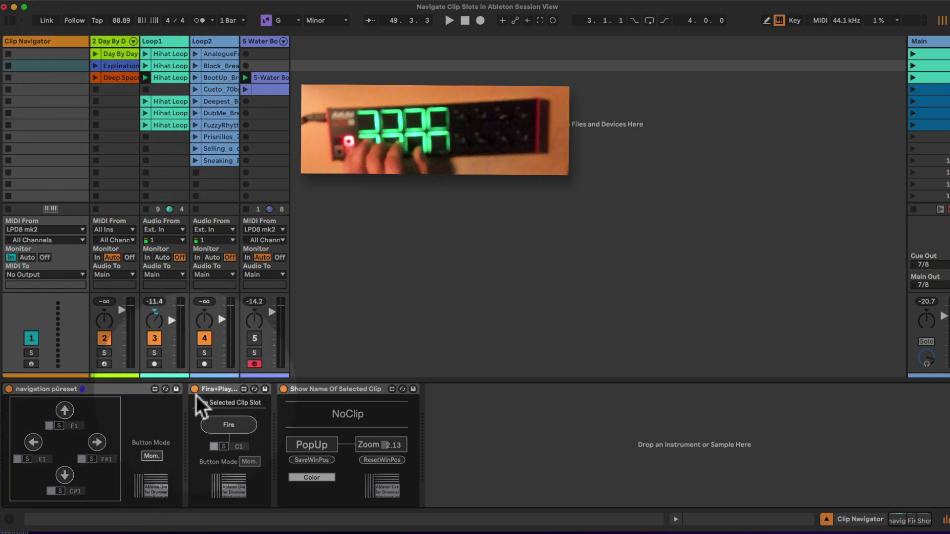
Open the Show Name device's pop-up window, then reactivate track 5 in the main window.
left_click(320, 447)
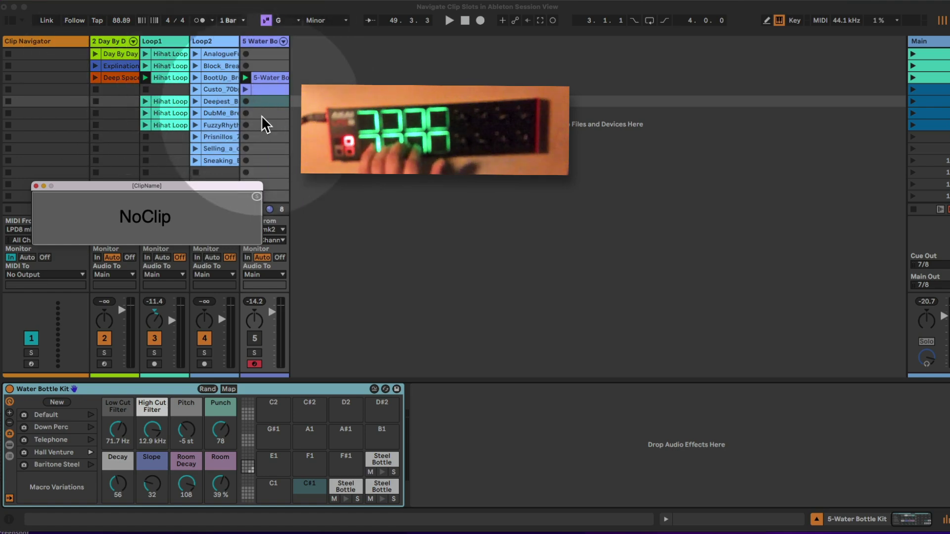
left_click(265, 102)
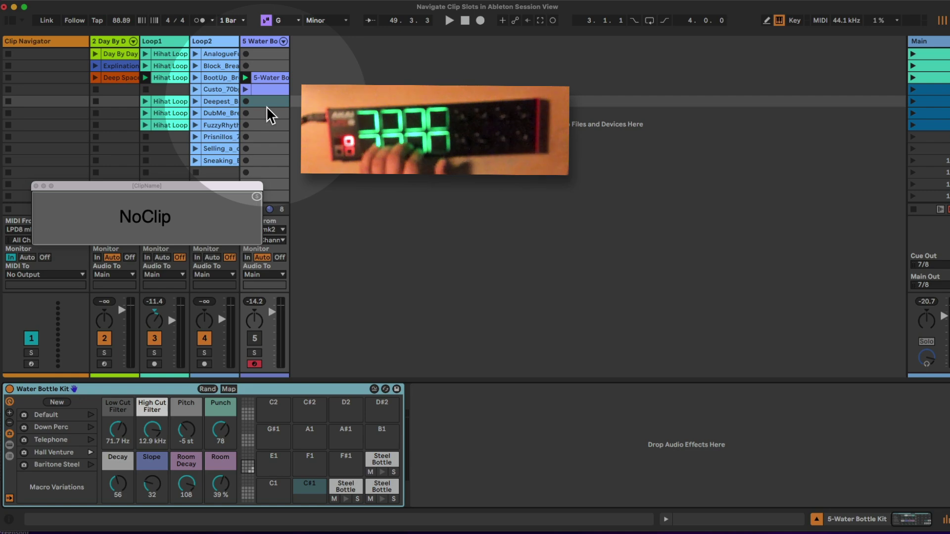
left_click(254, 340)
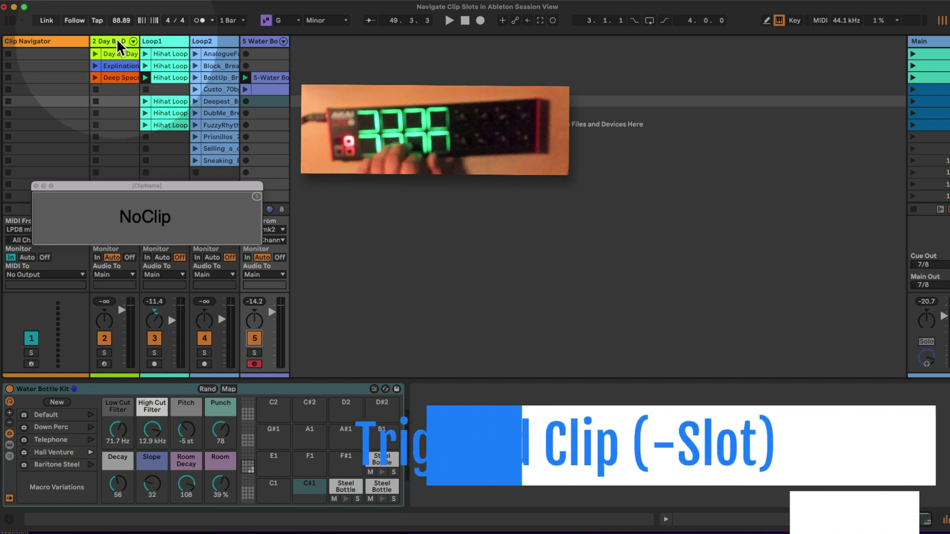
Select the Clip Navigator track and inspect its navigation and Fire+Play devices.
left_click(52, 40)
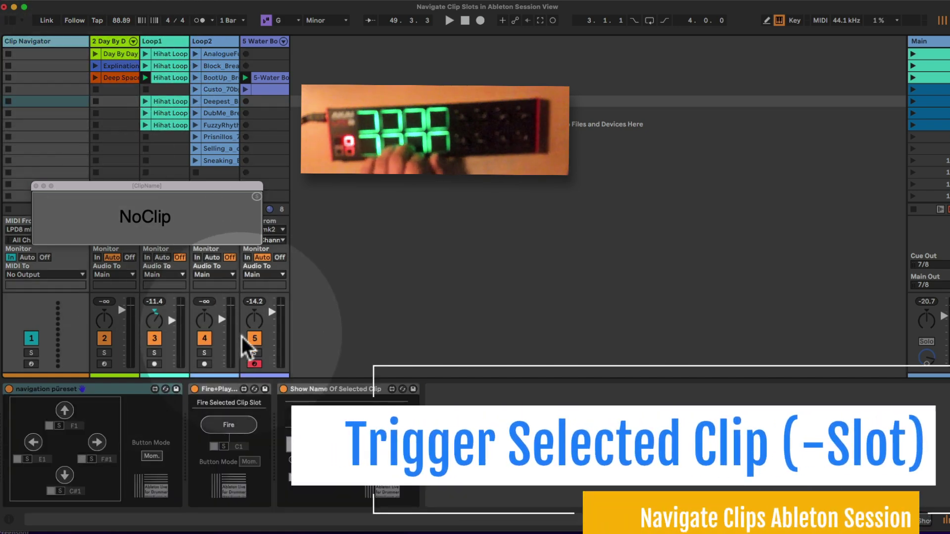
left_click(216, 390)
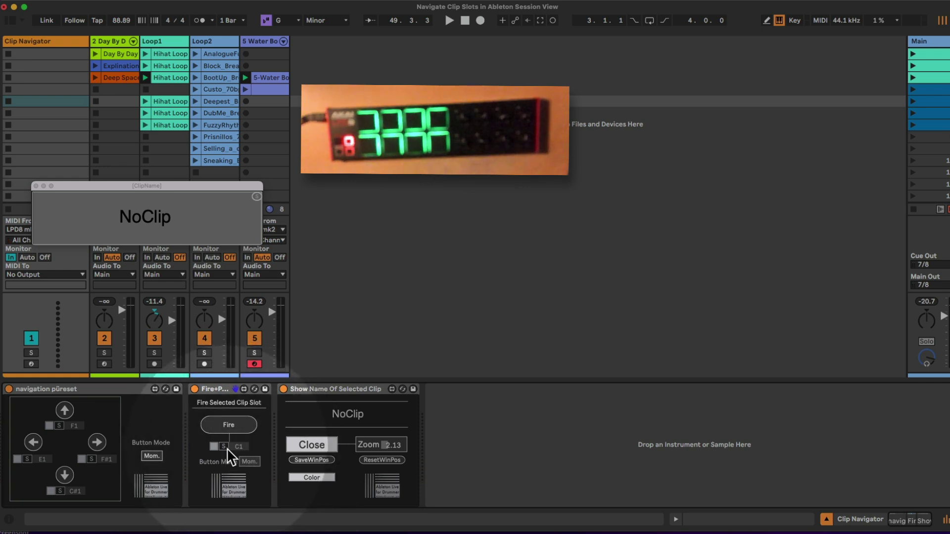
left_click(82, 387)
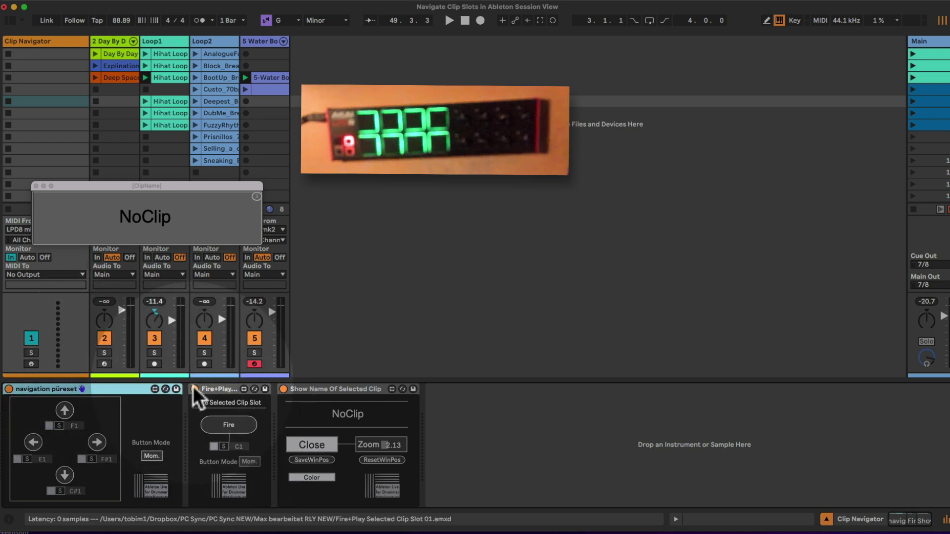
left_click(204, 388)
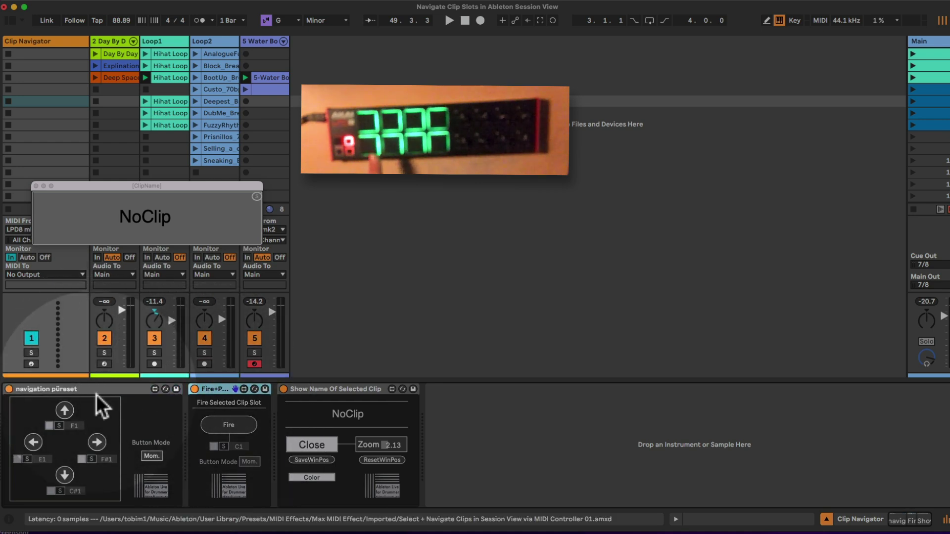
left_click(48, 45)
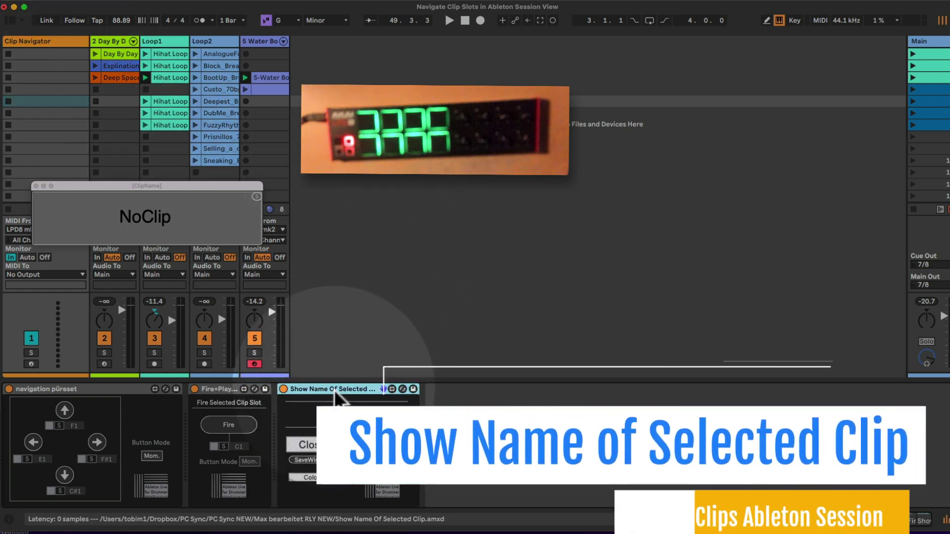
Toggle the clip-name window off and on from the clip-name device, leaving it open.
left_click(334, 390)
left_click(317, 445)
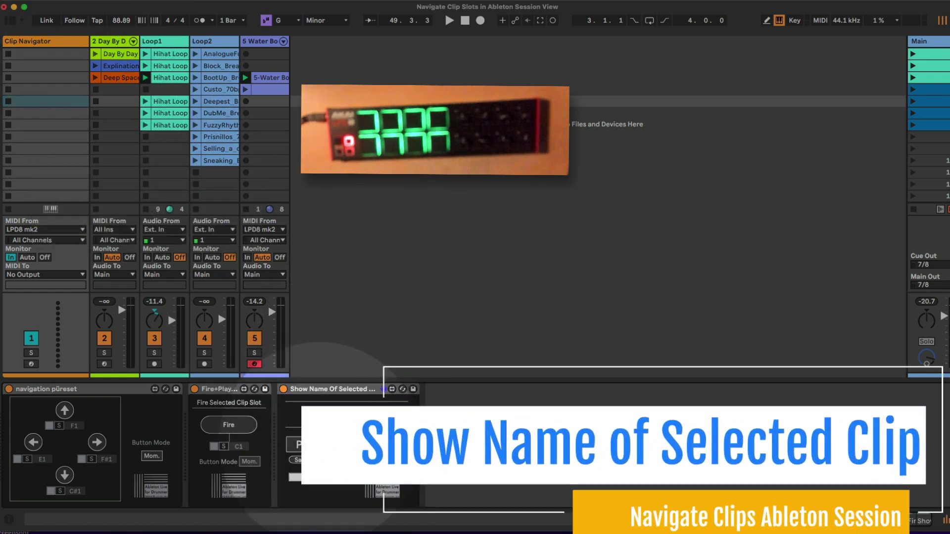
left_click(316, 445)
left_click(317, 445)
left_click(317, 444)
left_click(321, 447)
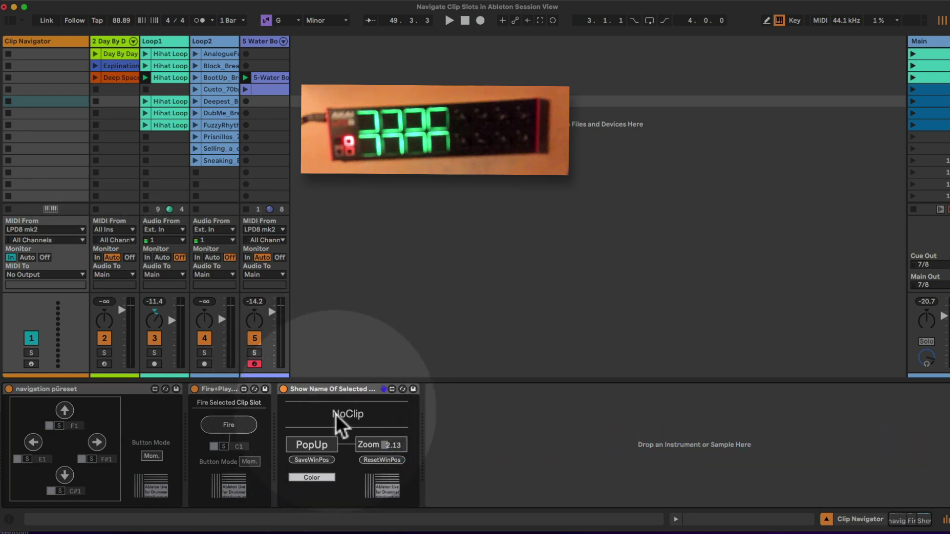
left_click(321, 444)
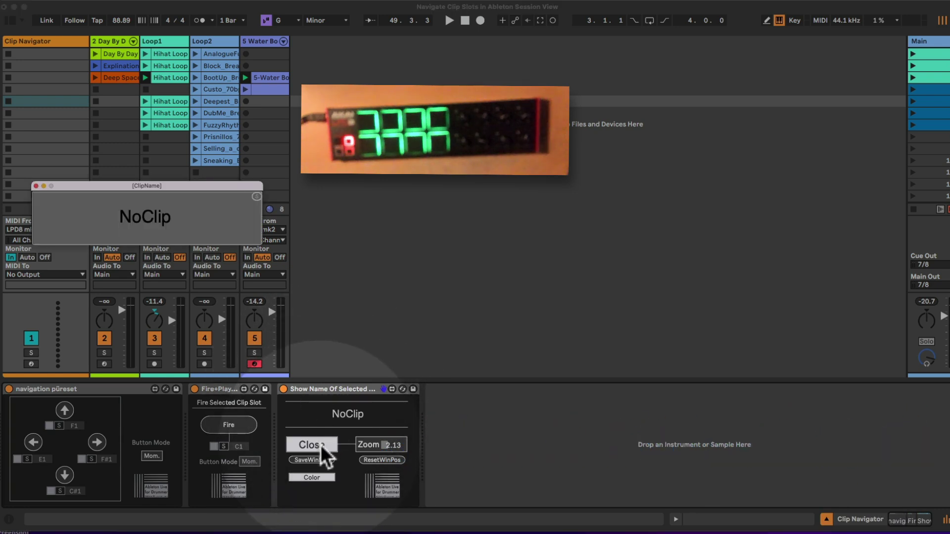
Move the clip-name window left, set its zoom to 2.20, and save its window position.
left_click(48, 41)
mouse_move(141, 184)
left_mouse_down()
mouse_move(149, 182)
mouse_move(141, 186)
left_mouse_up()
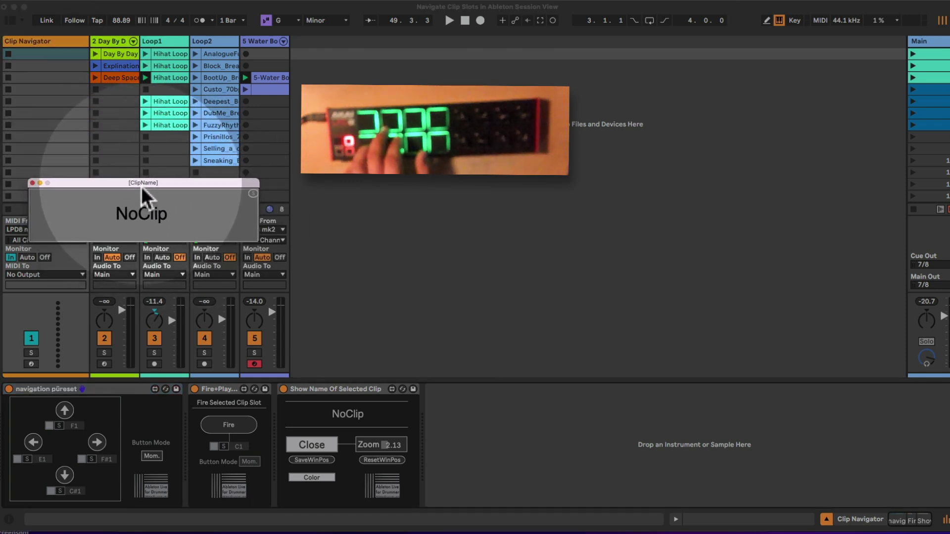
scroll(394, 453, "down", 5)
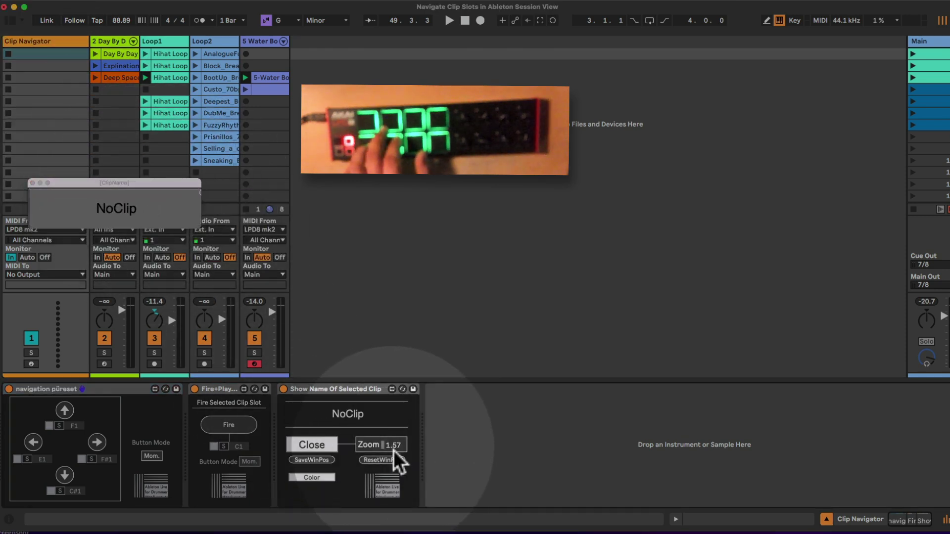
scroll(393, 449, "up", 6)
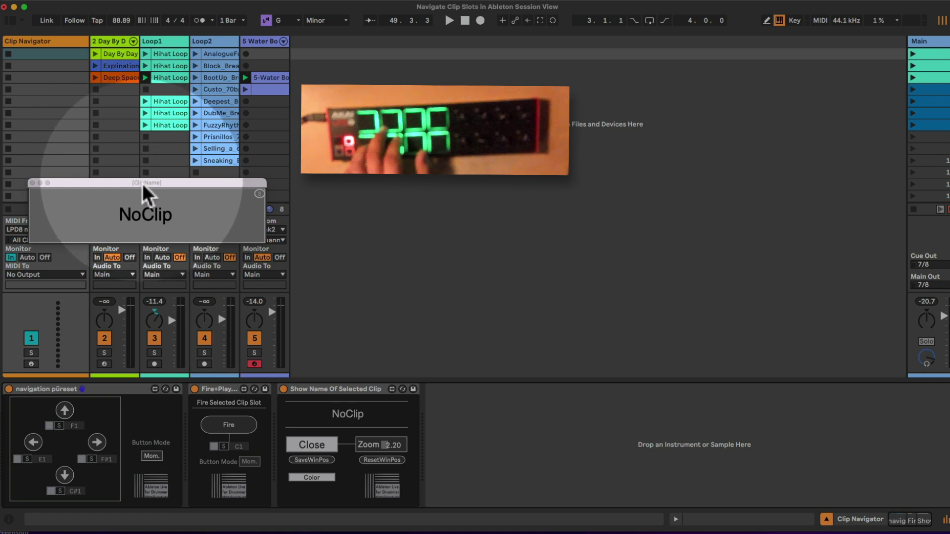
left_click_drag(142, 183, 135, 190)
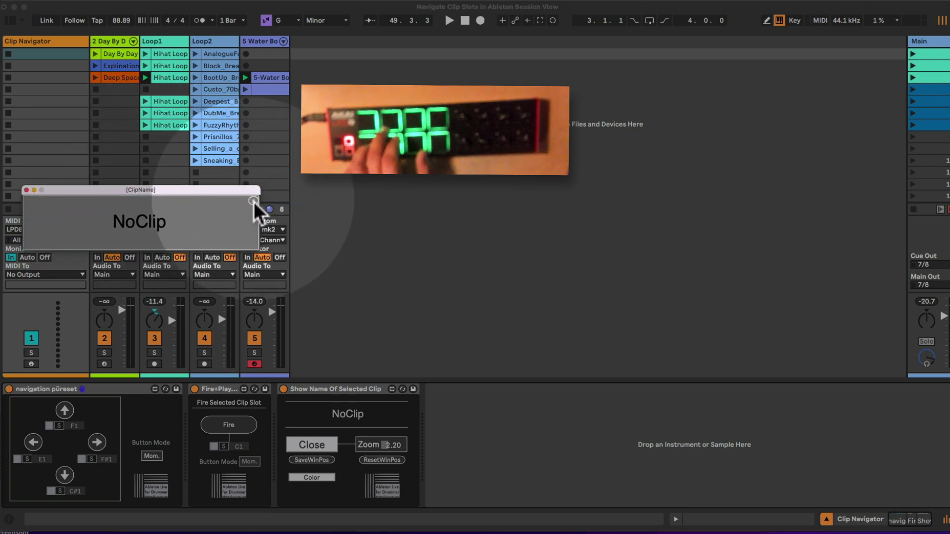
left_click(281, 333)
left_click(318, 461)
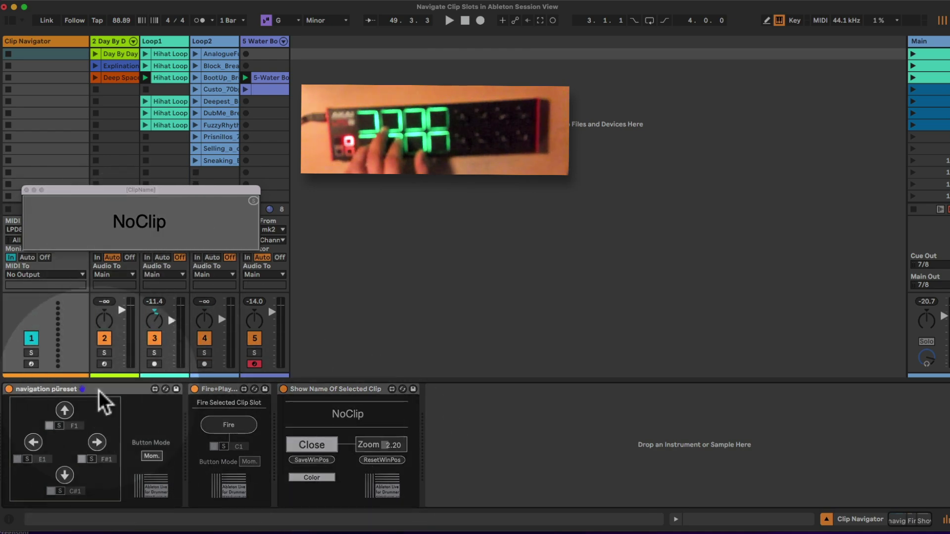
Reselect the fire-clip and clip-name devices and the Clip Navigator track.
left_click(212, 390)
left_click(321, 394)
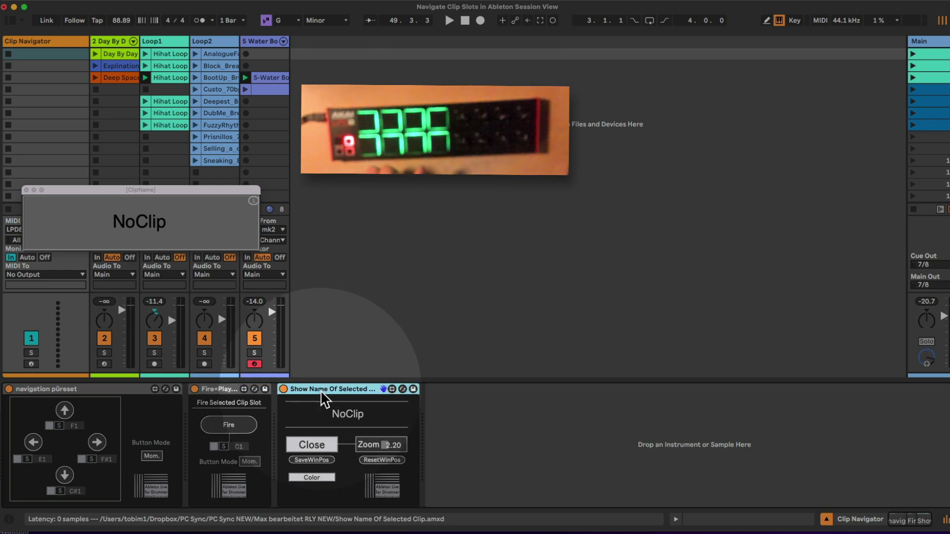
left_click(49, 42)
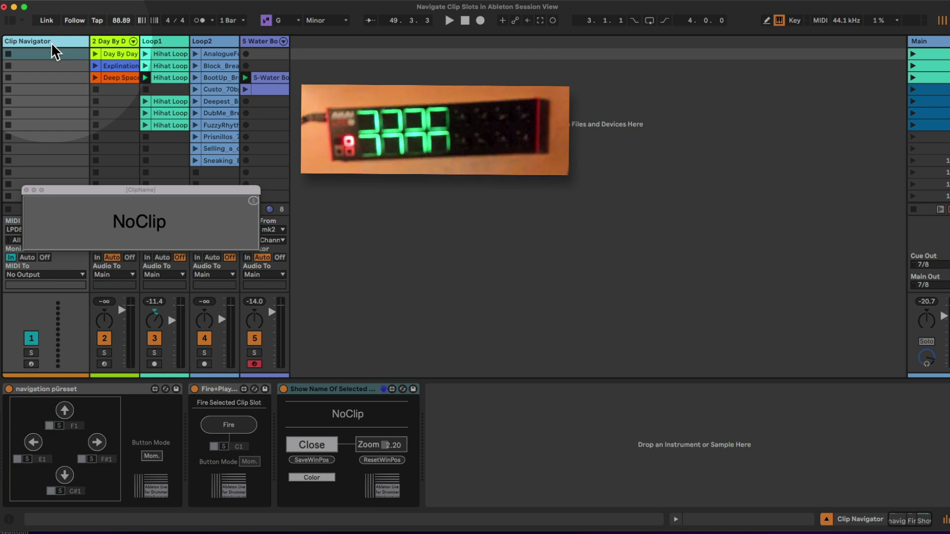
Select the navigation device, then use the pads to reach and fire the Explination clip.
left_click(95, 390)
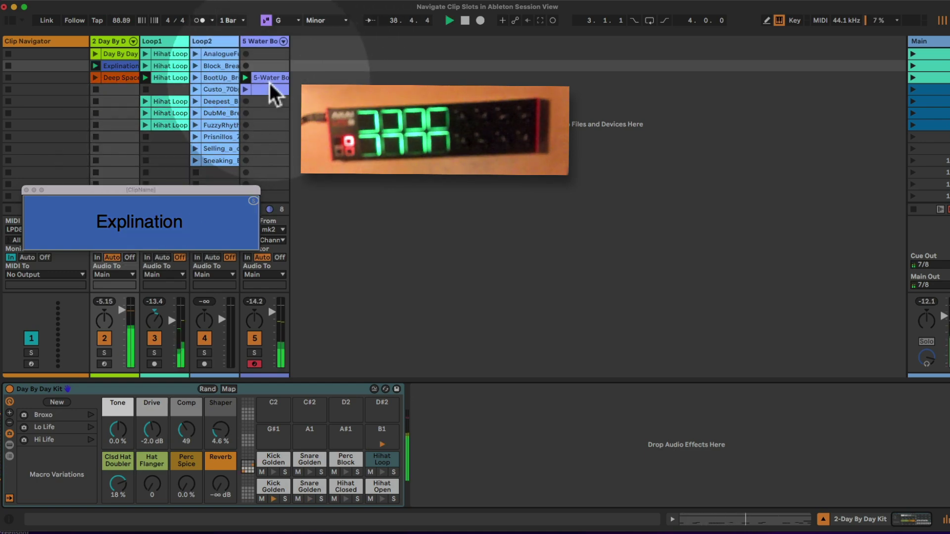
Delete the 5-Water Bottle clip from track 5 and select the empty slot below it.
left_click(268, 81)
key("Delete")
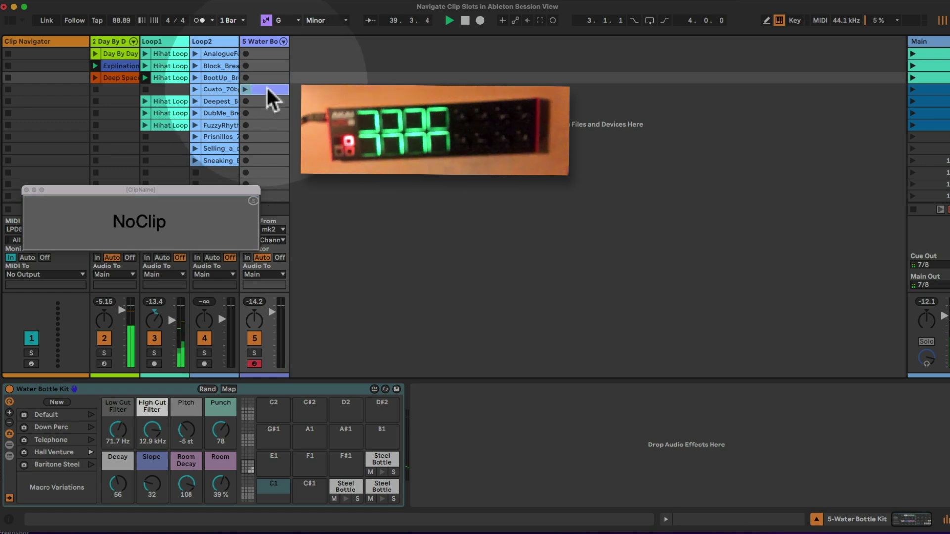
left_click(266, 90)
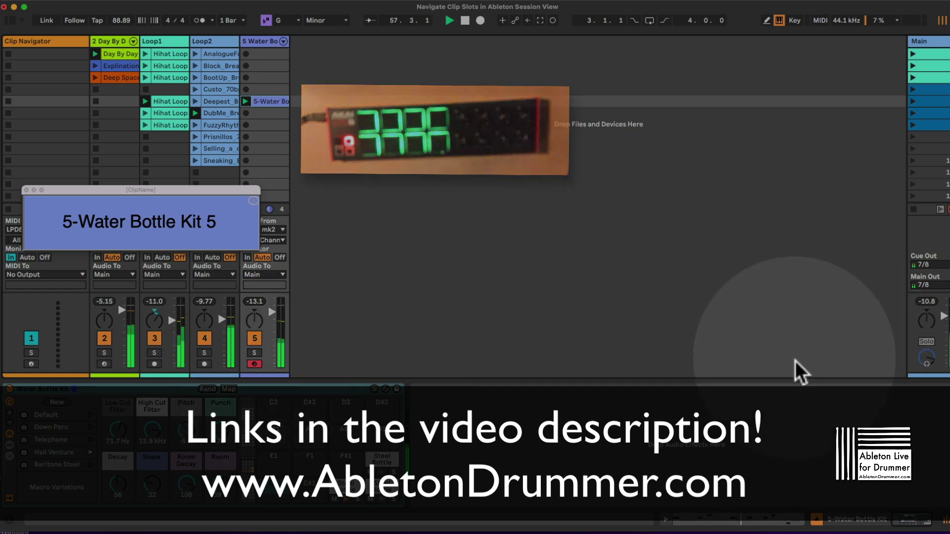
Pull the Main track's volume fader down to -27.0 dB.
left_click_drag(944, 320, 944, 341)
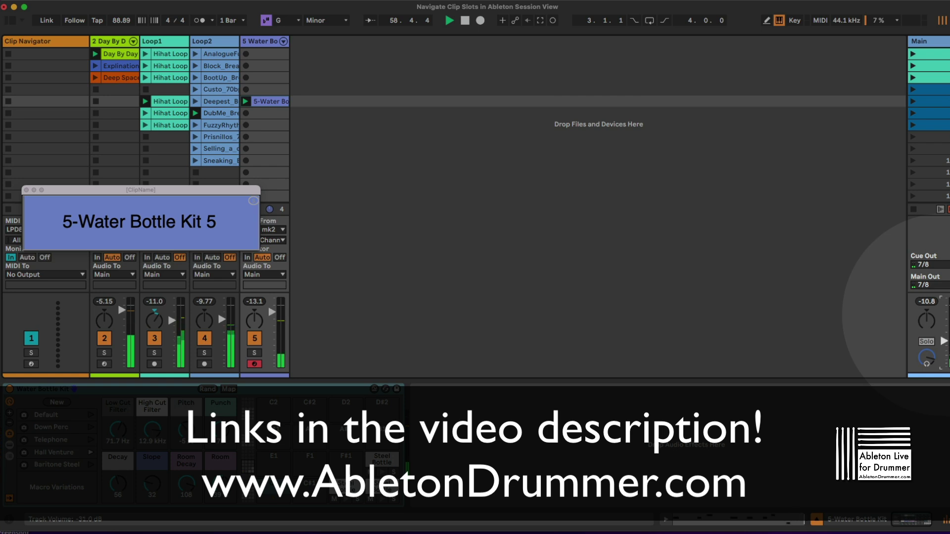